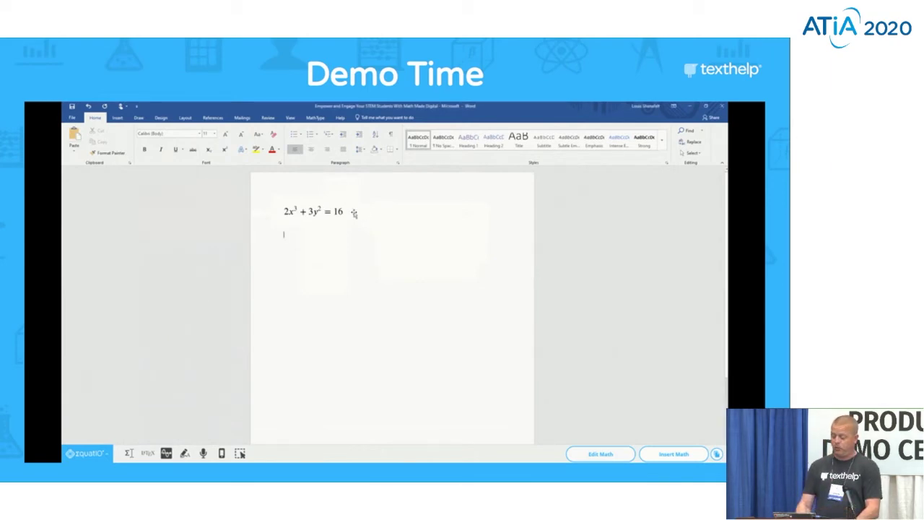
- Exit the slideshow, switch to the ATIA 2020 Demo document and close its open math editor
key(Right)
key(Escape)
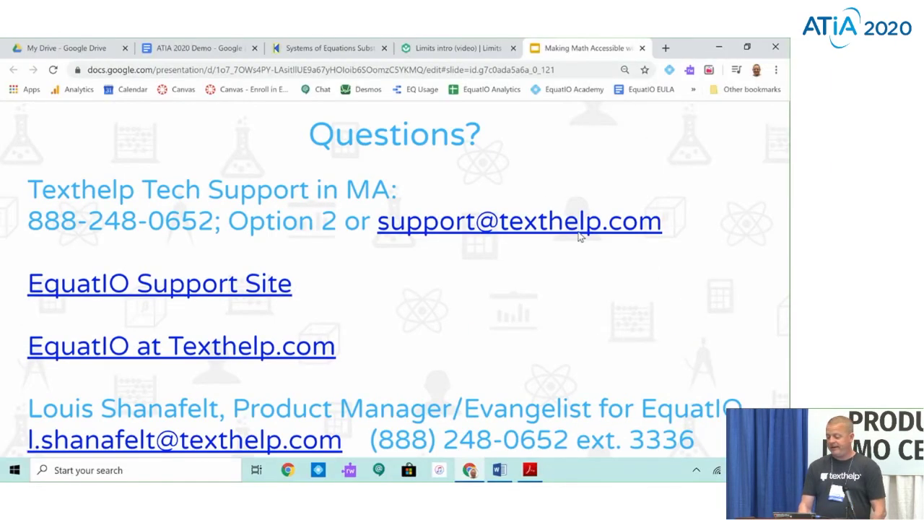
click(187, 50)
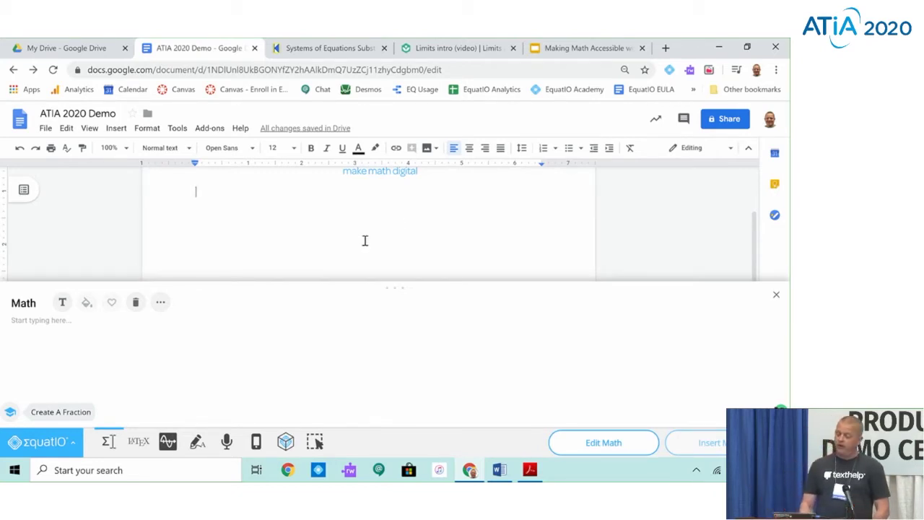
click(776, 295)
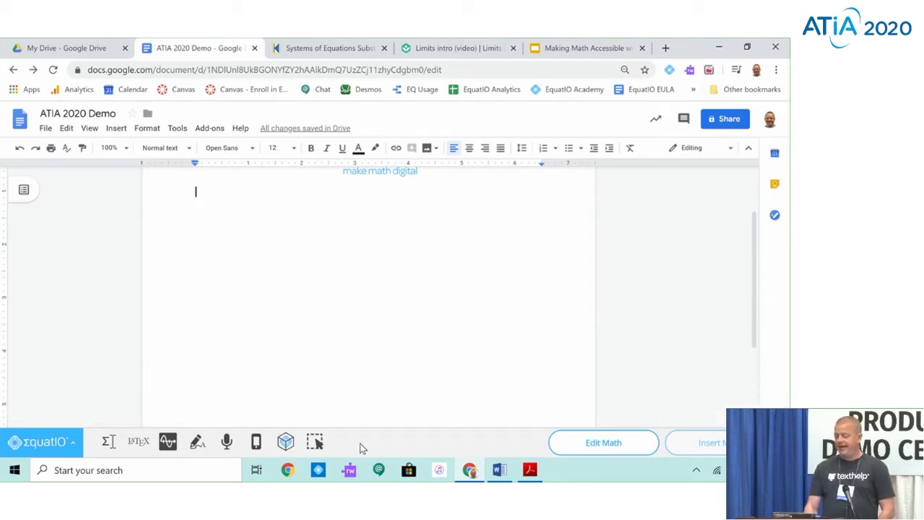
- Close EquatIO in the document and relaunch it from its browser extension
click(69, 450)
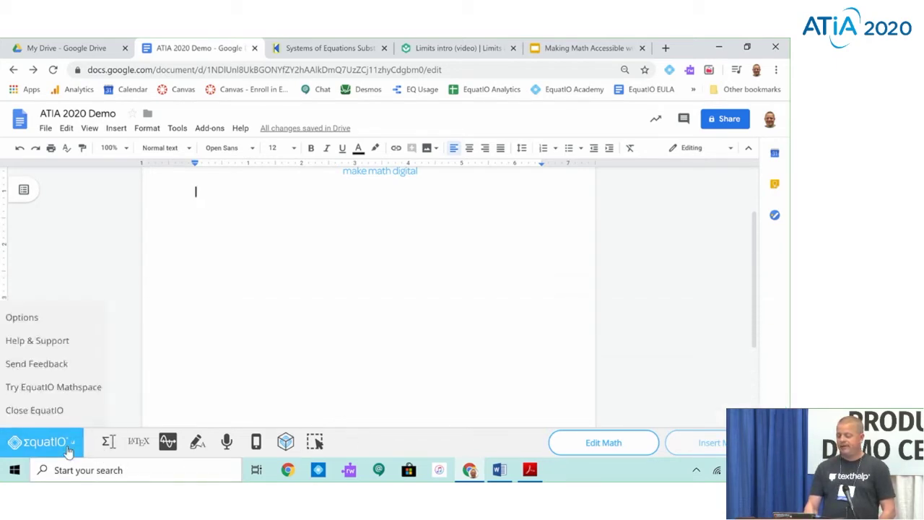
click(70, 413)
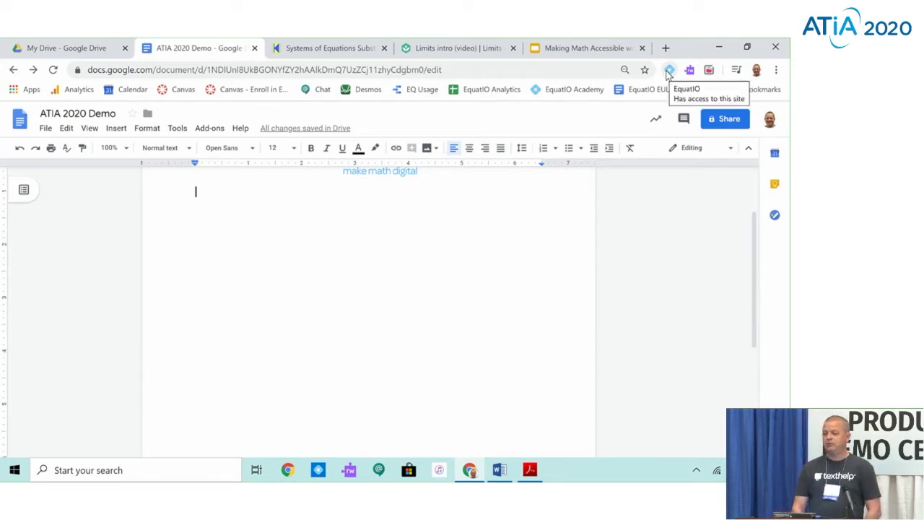
click(669, 70)
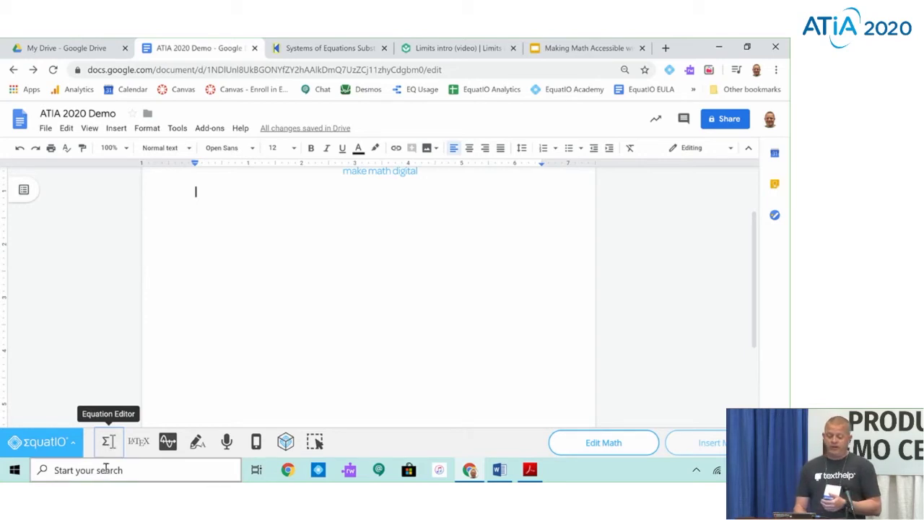
- Open the Equation Editor and enter the term 12x³, using the predicted "cubed" exponent
click(108, 444)
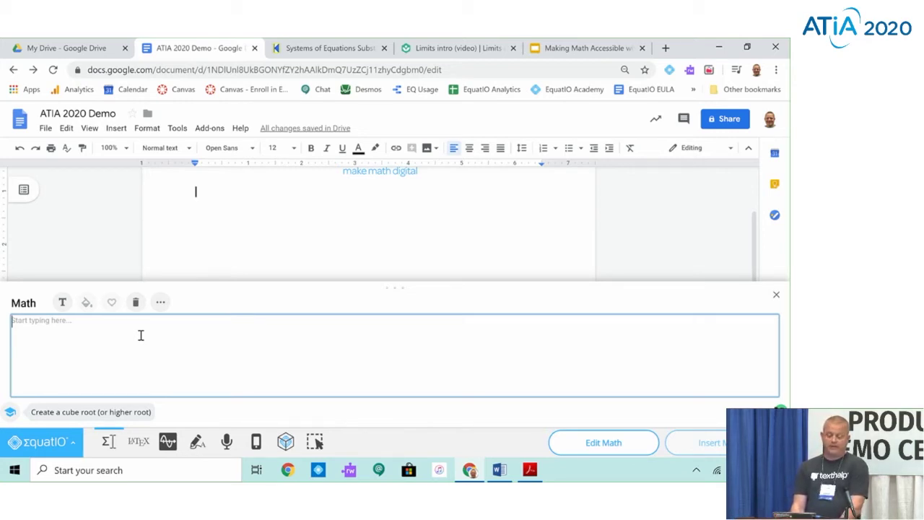
text(2)
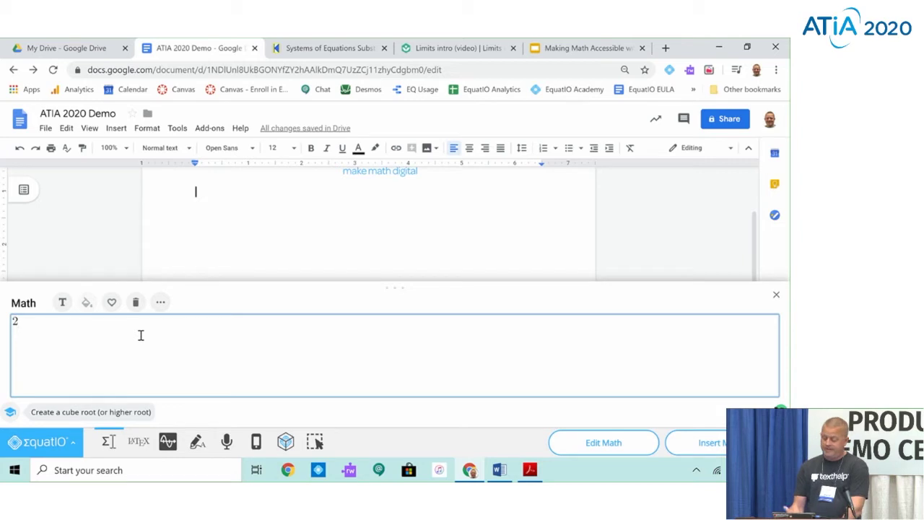
key(BackSpace)
text(12x)
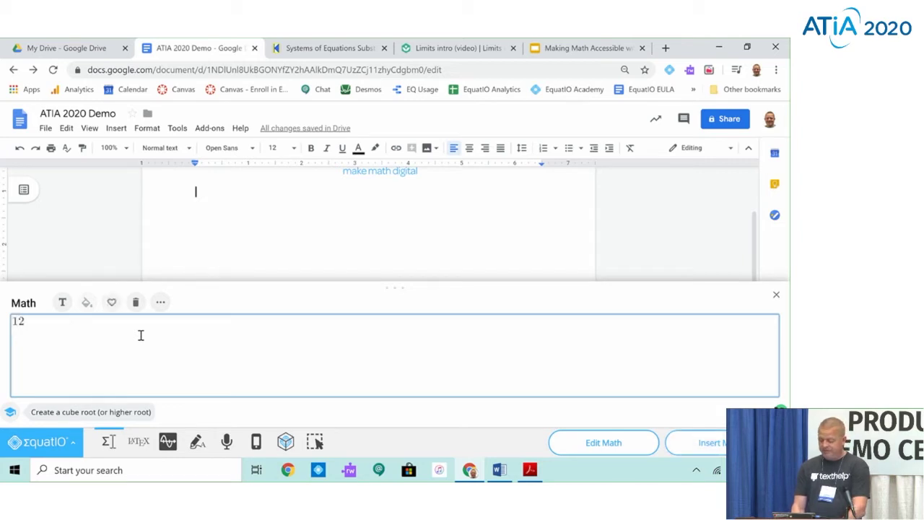
text(cub)
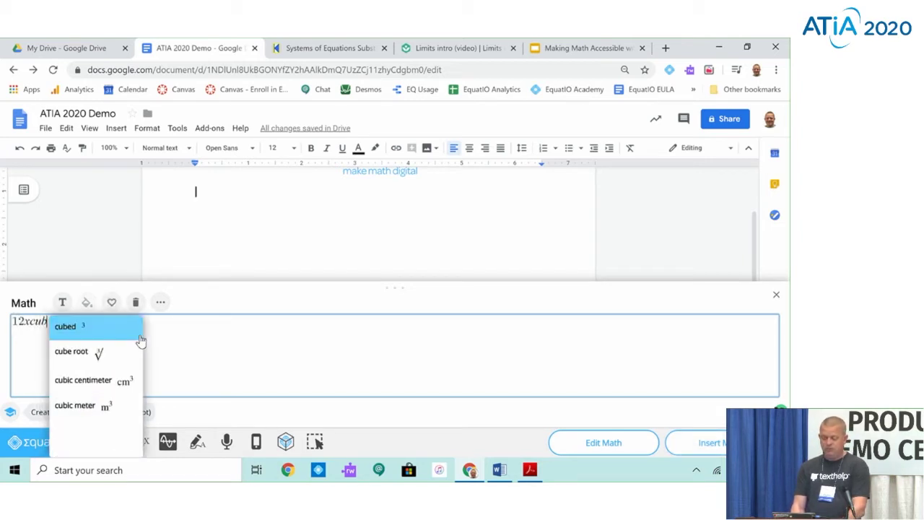
click(78, 332)
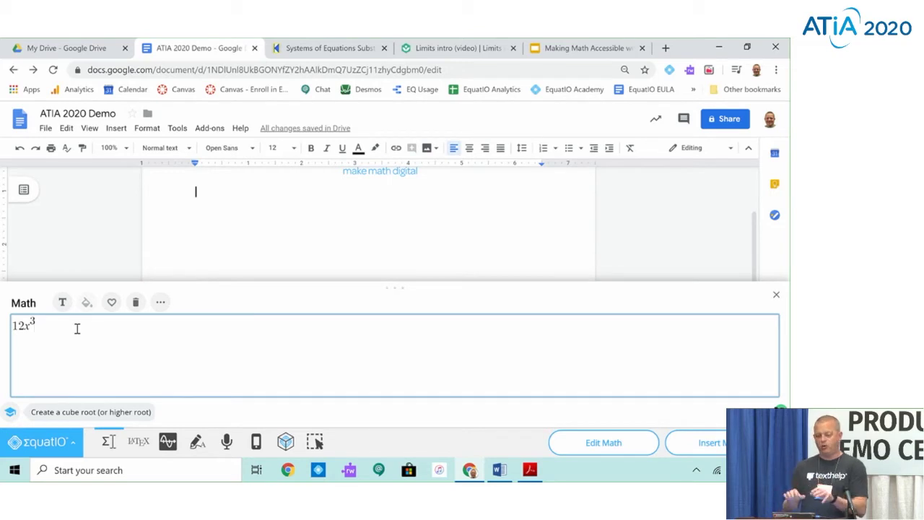
- Complete the first equation with − 10y² = 17, using the minus, squared and equals predictions
text(min)
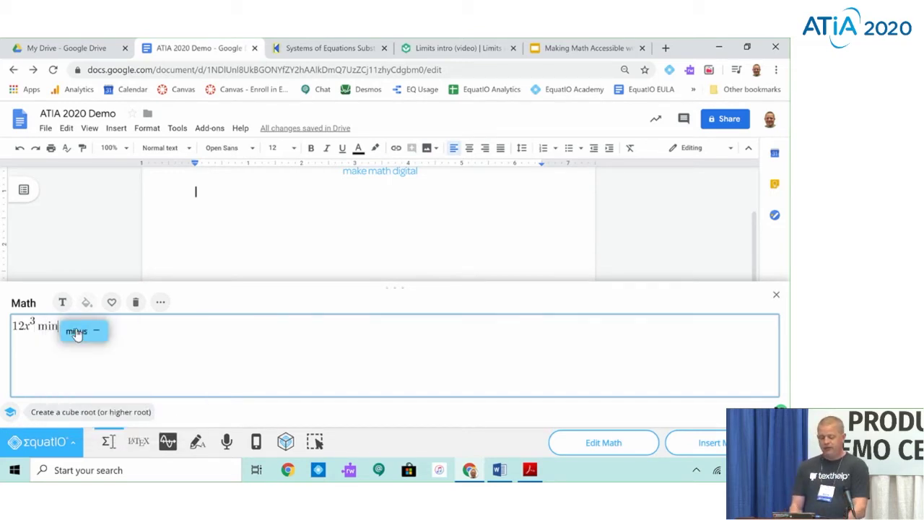
click(77, 332)
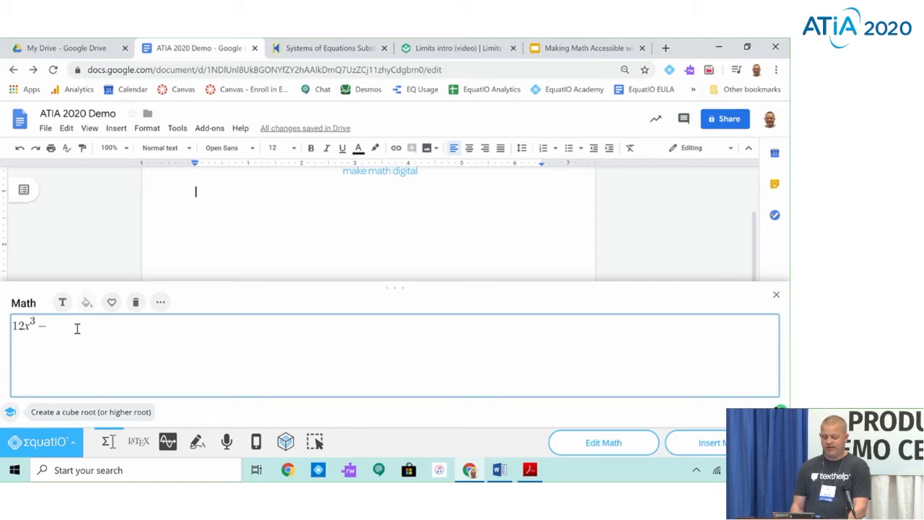
text(10)
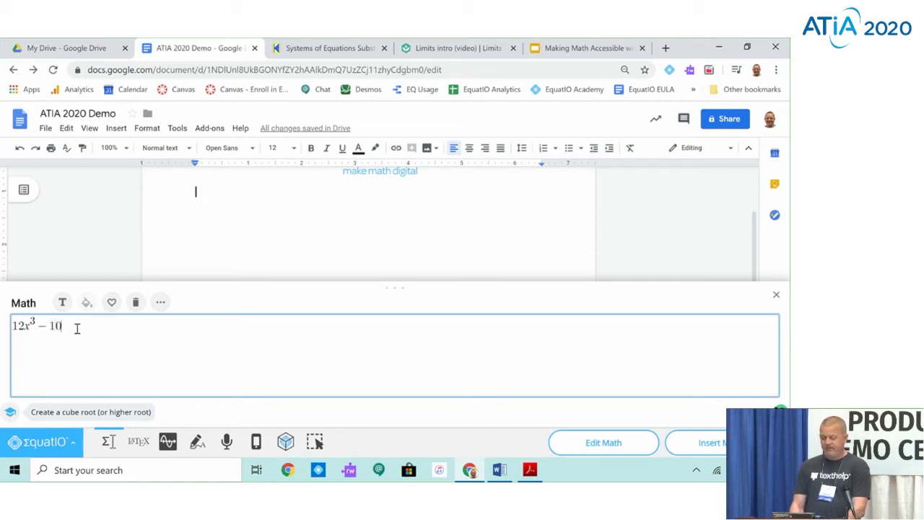
text(ysq)
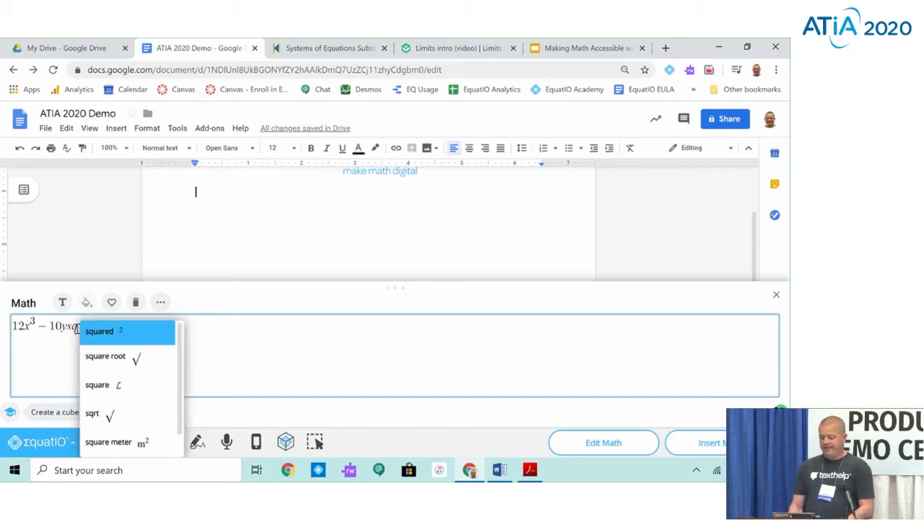
key(Return)
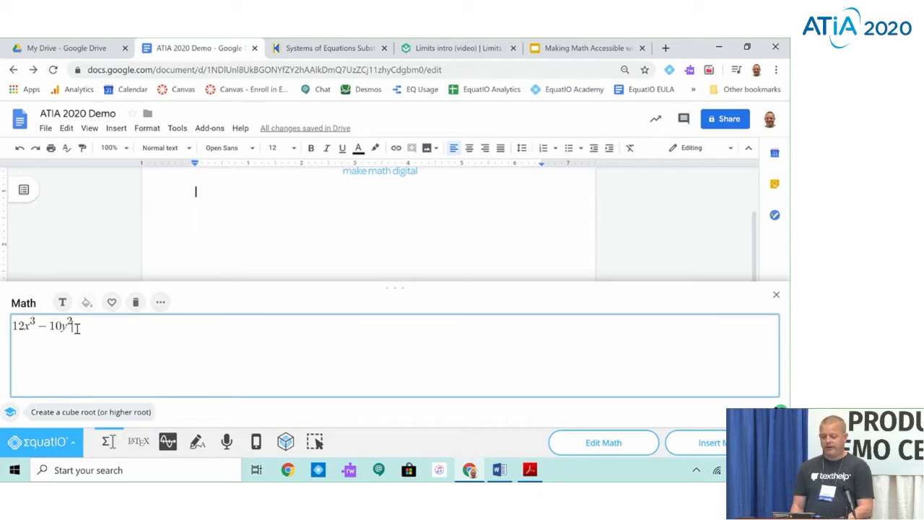
text(eq)
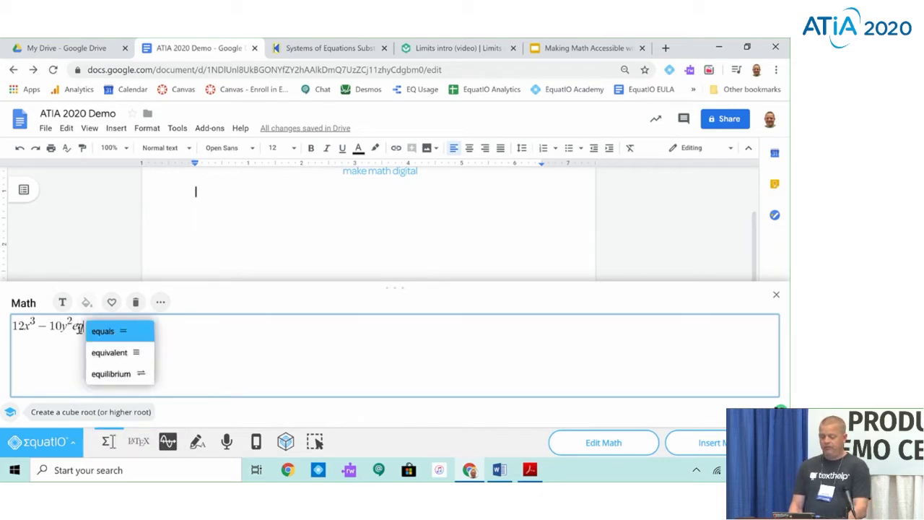
key(Return)
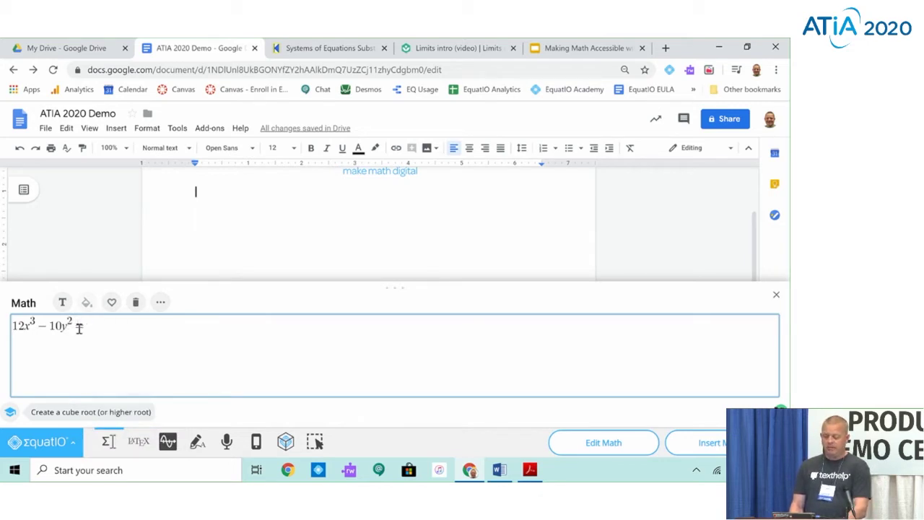
text(17)
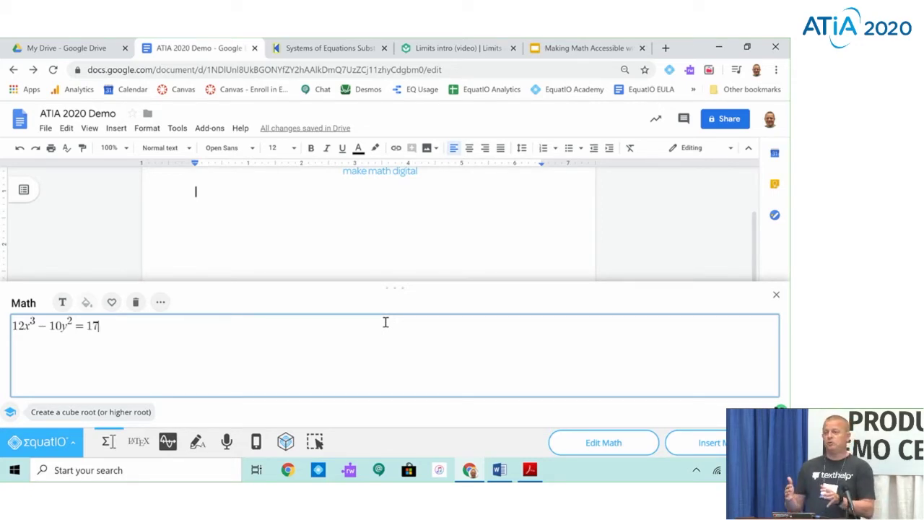
- Enter 8x² + 17y³ on a second line below the first equation, using the squared, plus and cubed predictions
key(Return)
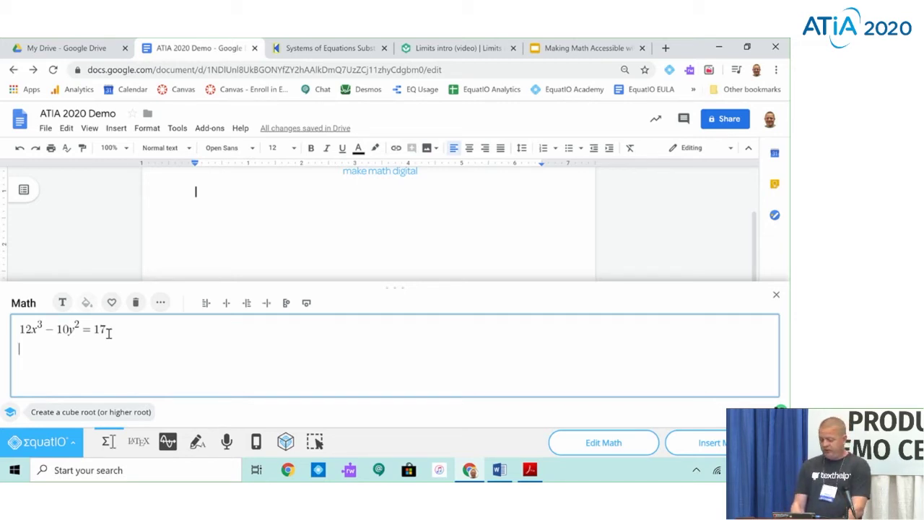
text(8xsq)
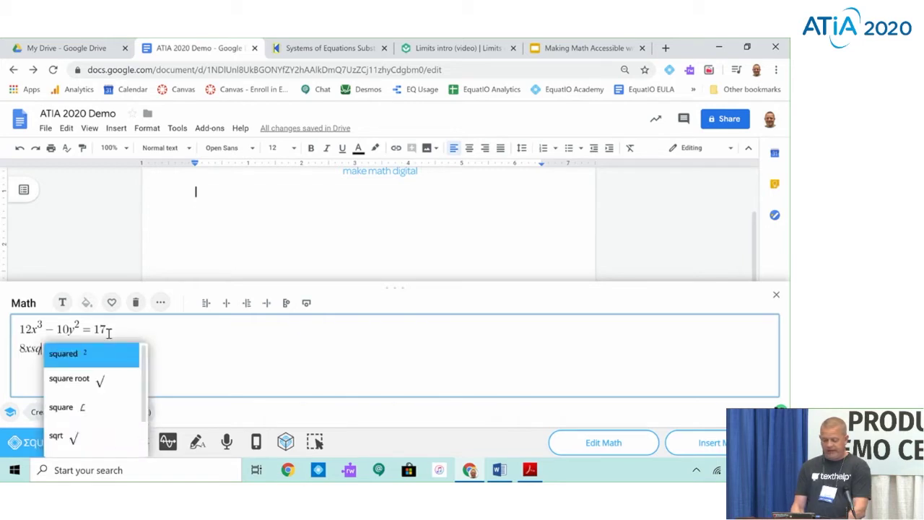
key(Return)
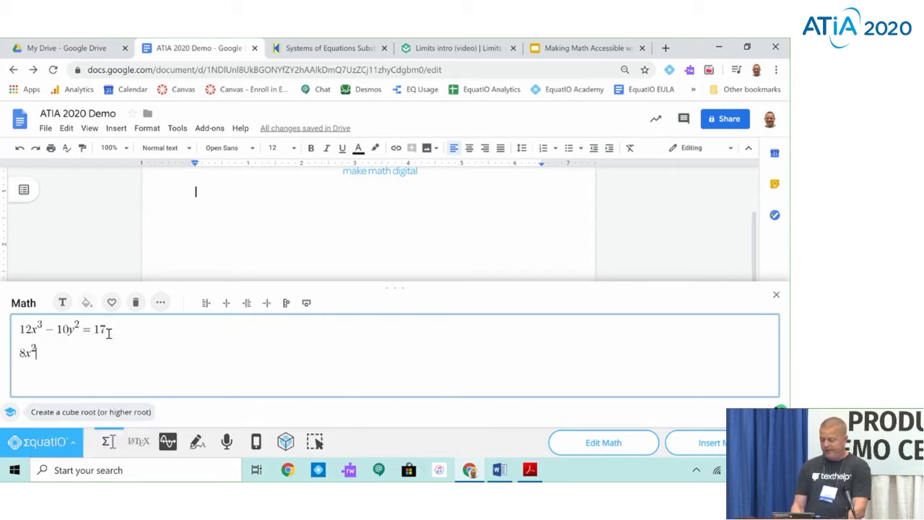
text(plu)
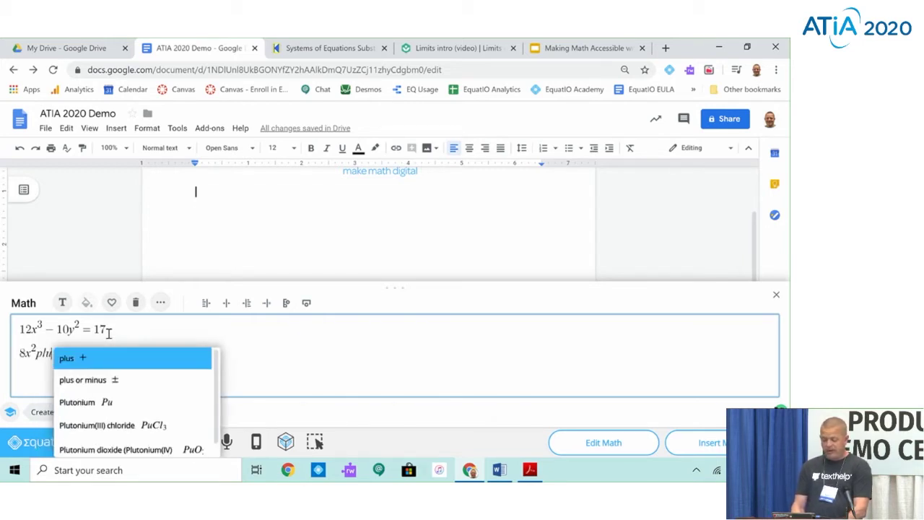
key(Return)
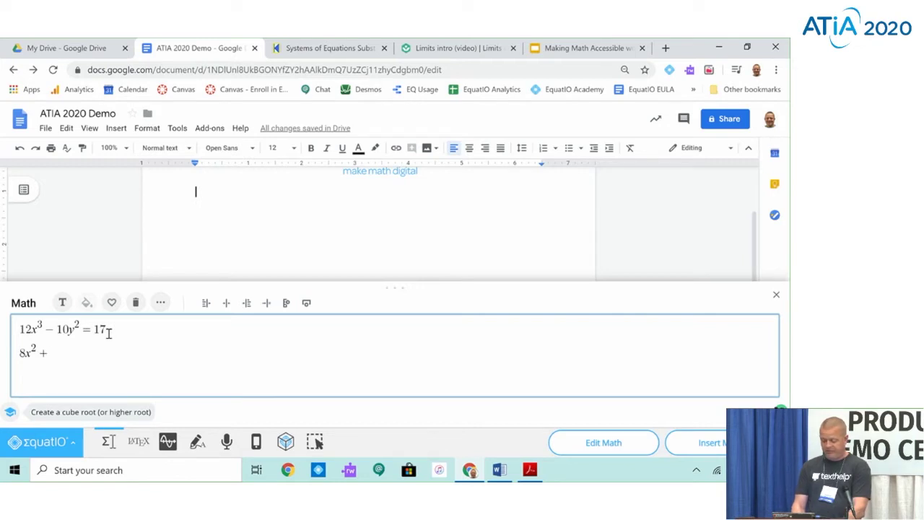
text(17y)
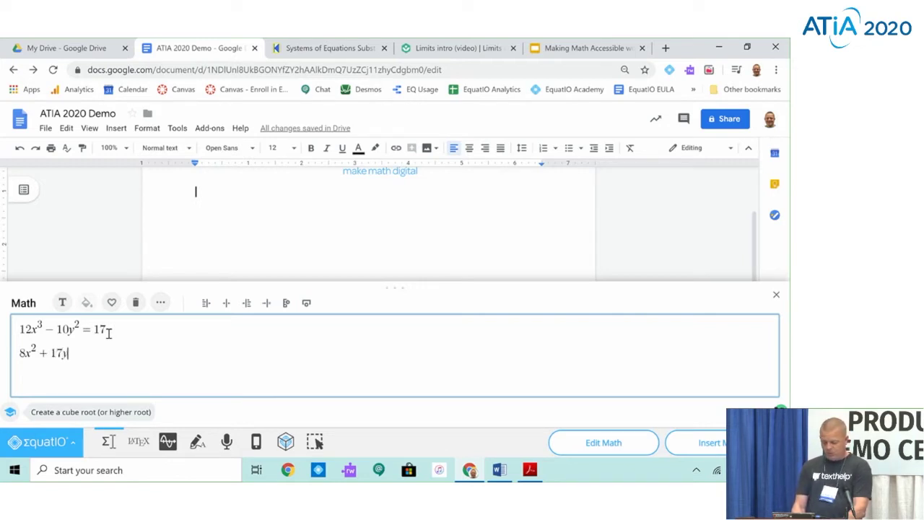
text(cub)
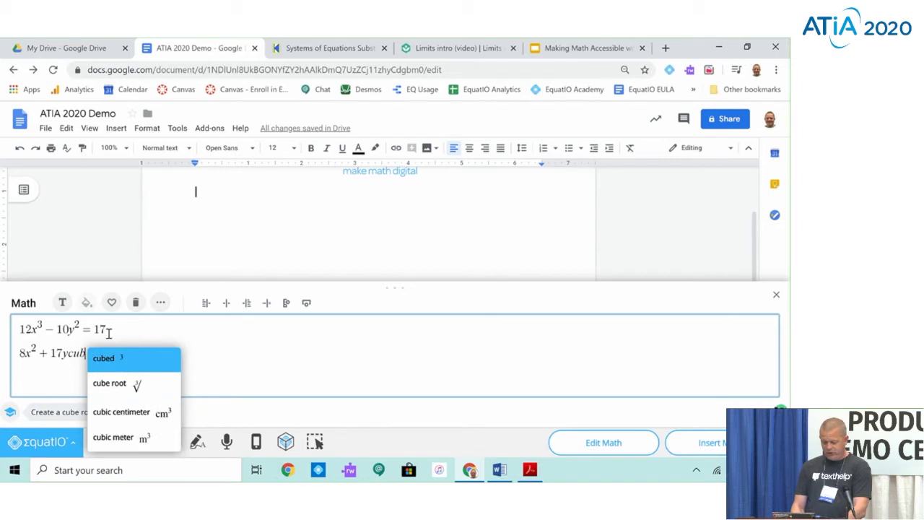
key(Return)
click(109, 332)
text(eq)
key(Return)
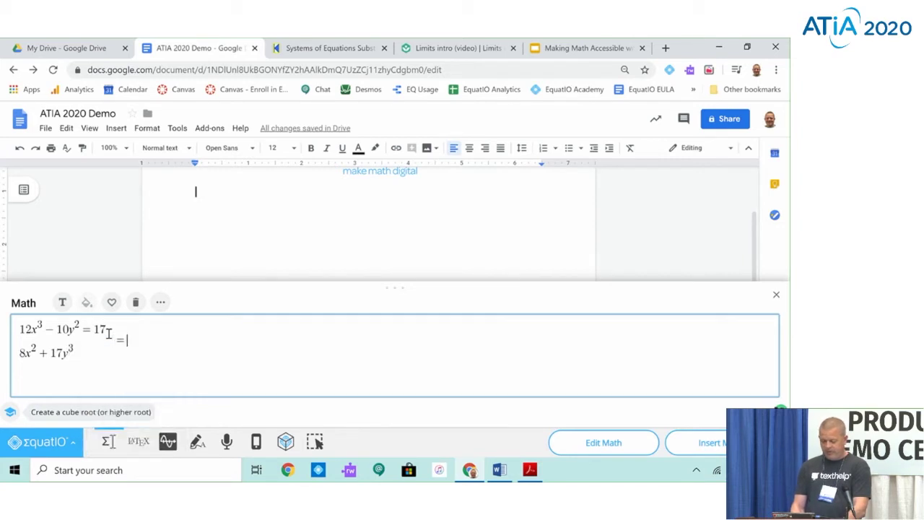
key(ctrl+z)
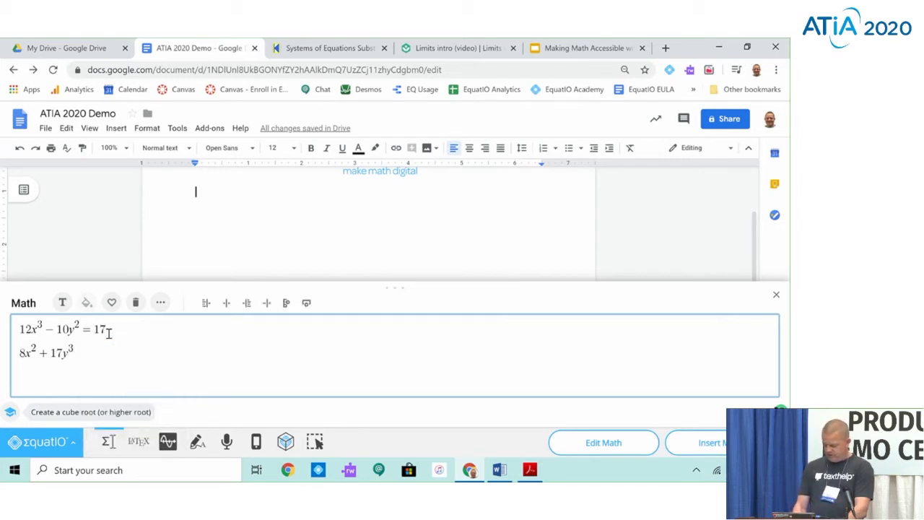
- Complete the second equation with = 15 after the 17y³ term, using the equals prediction
text(eq)
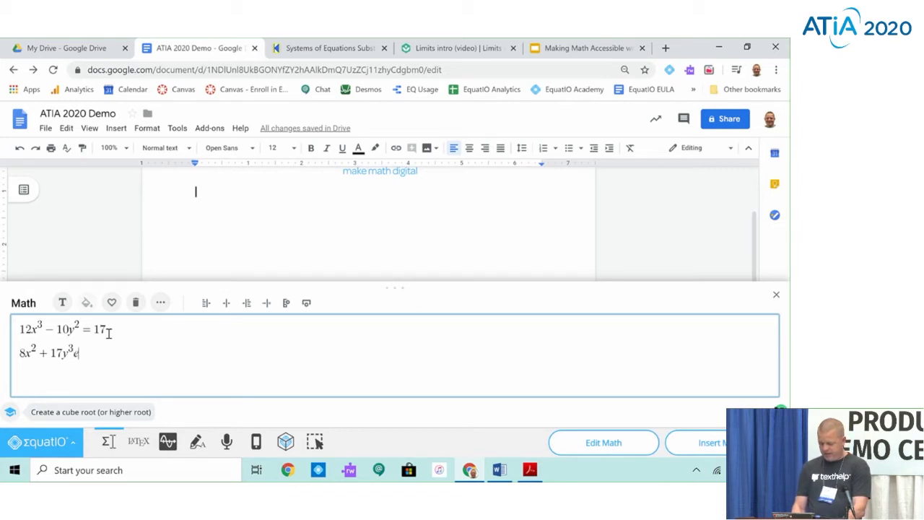
key(Return)
text(15)
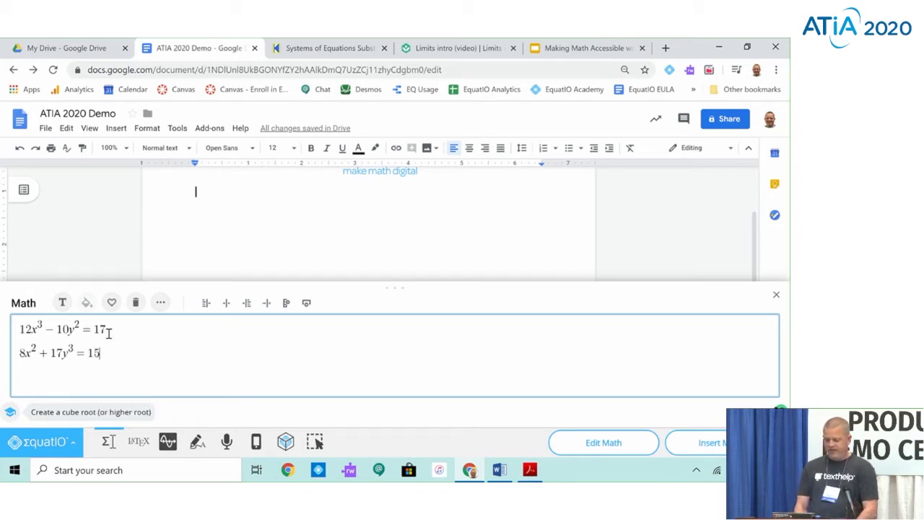
- Try left, centre and right alignment on the two equations, and line them up at their equals signs in a separate column
click(206, 304)
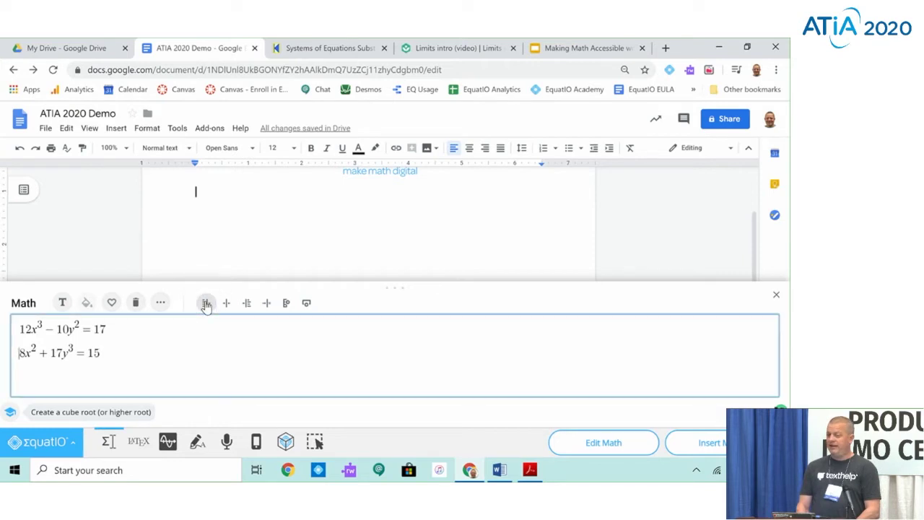
click(224, 304)
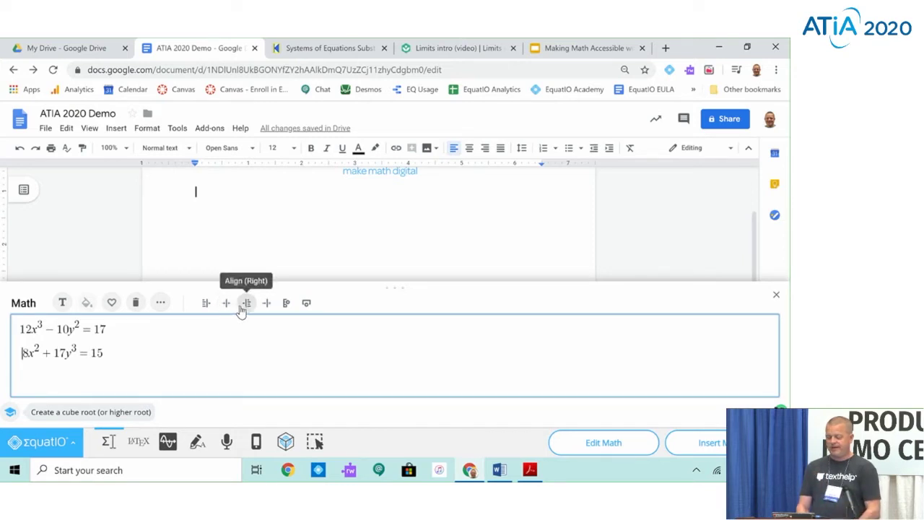
click(246, 304)
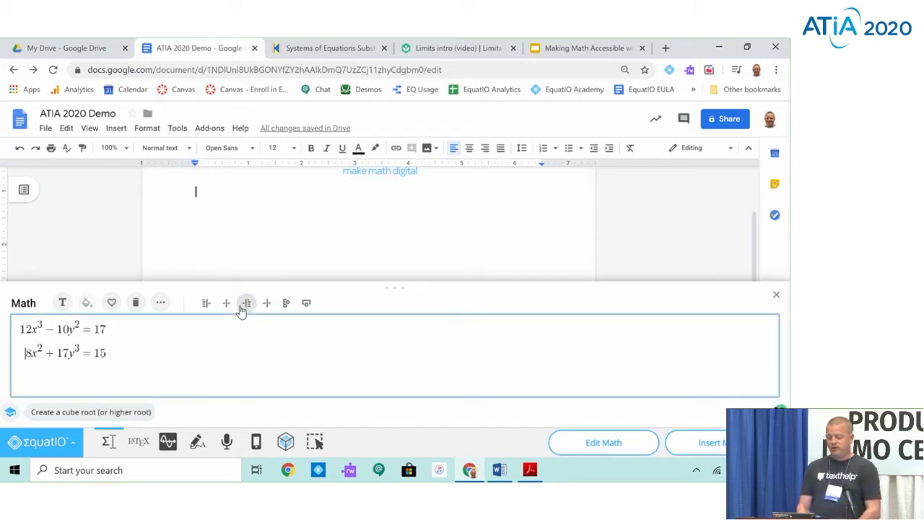
click(265, 304)
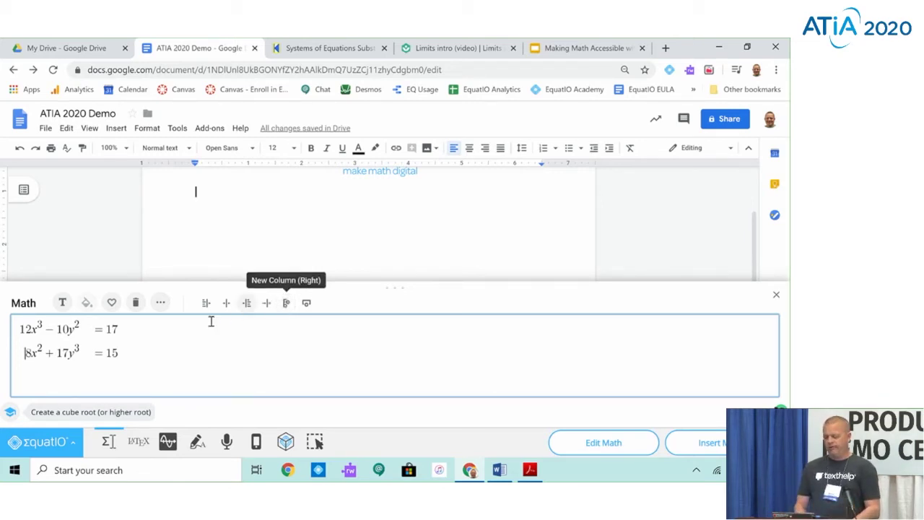
click(121, 332)
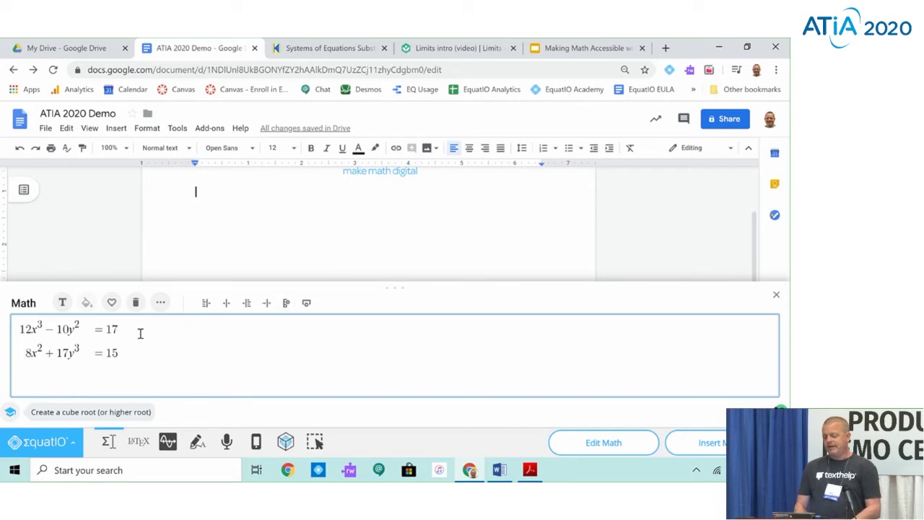
- Remove the trailing spaces after 17 in the first equation and add an empty column beside the two equations
key(BackSpace)
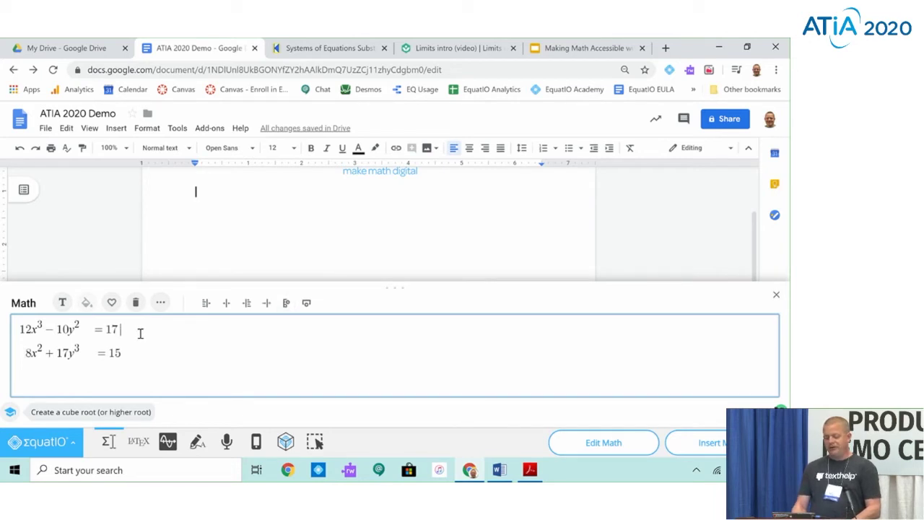
key(BackSpace)
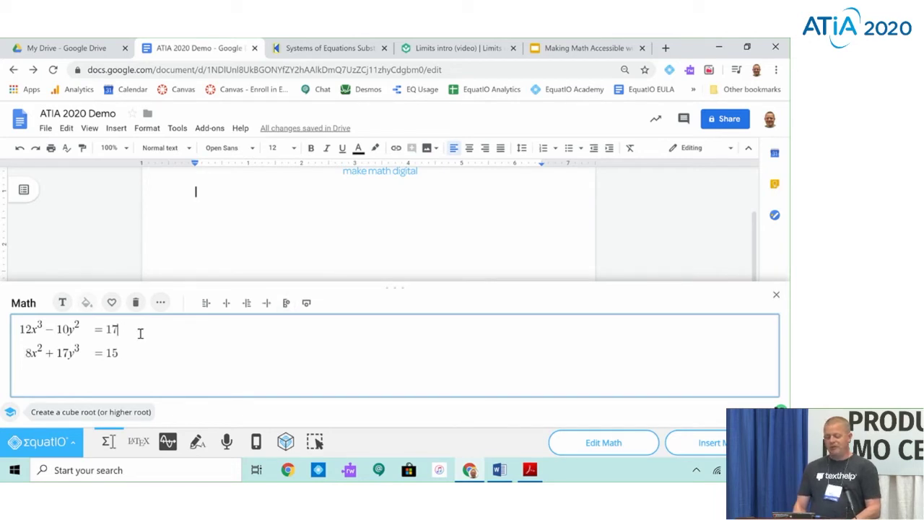
click(287, 305)
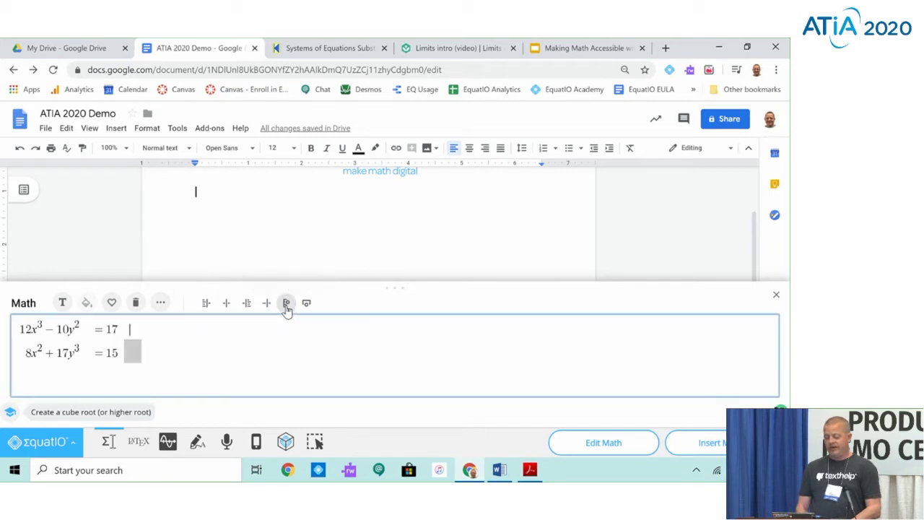
- Try the text jhdkjsjkhf as a plain-text note in the new column's first row, and delete it again
click(63, 309)
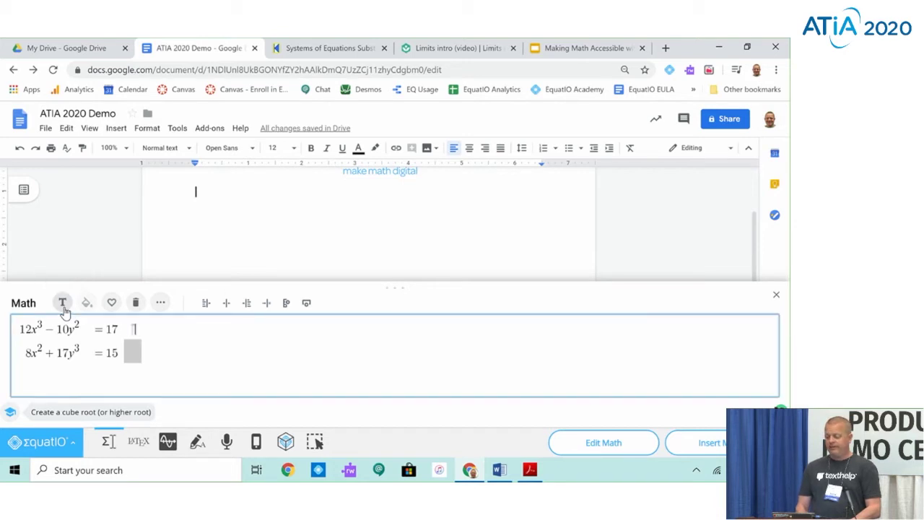
click(134, 330)
text(dkjsjkhf)
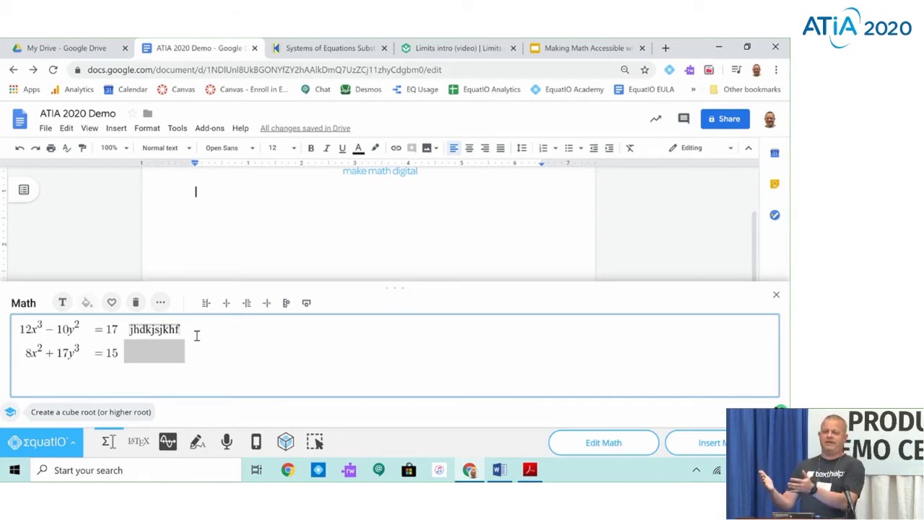
key(BackSpace)
key(BackSpace)
key(BackSpace)
key(BackSpace)
key(BackSpace)
key(BackSpace)
key(BackSpace)
key(BackSpace)
key(BackSpace)
key(BackSpace)
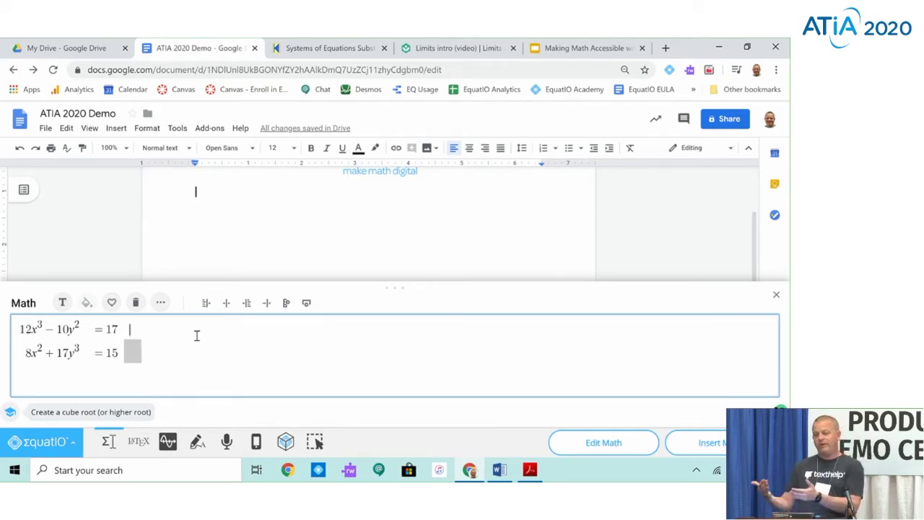
- Insert the aligned two-line system of equations into the document and close the equation editor
click(217, 350)
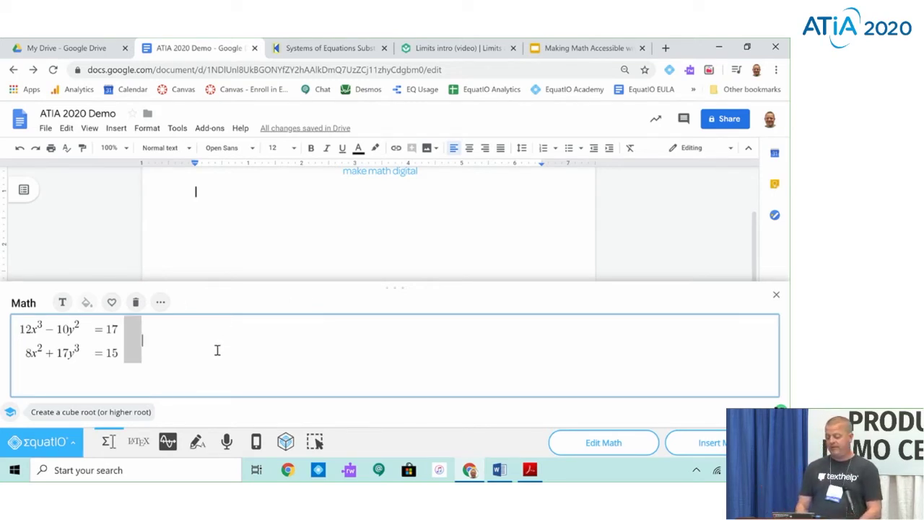
click(725, 442)
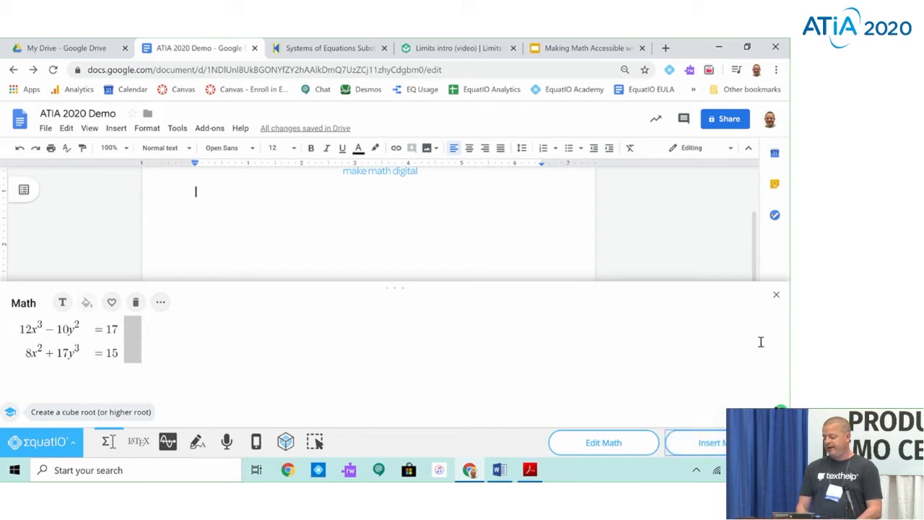
click(776, 297)
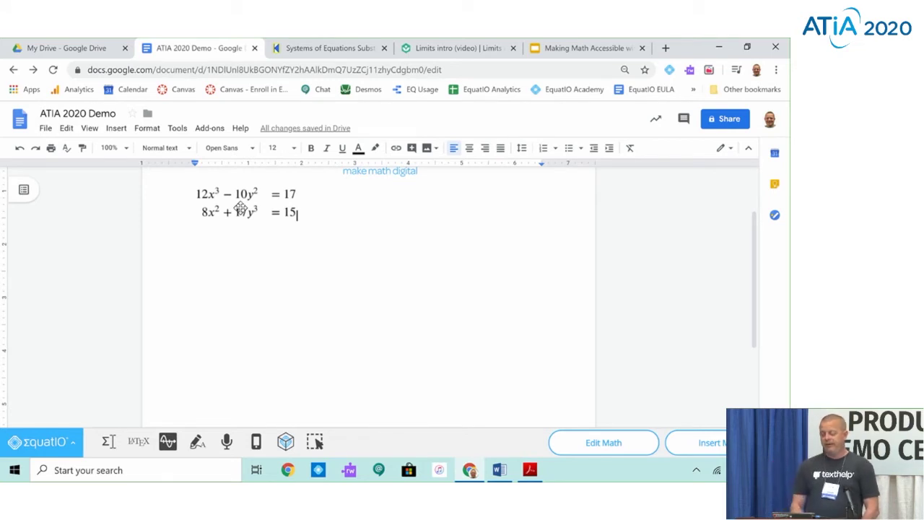
- Check the alt text description of the inserted equation image, and deselect the image
click(240, 208)
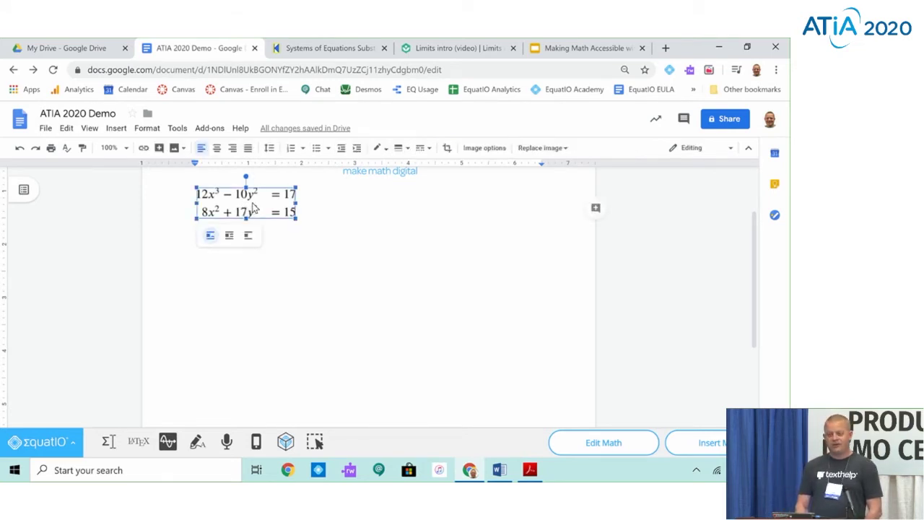
right_click(252, 207)
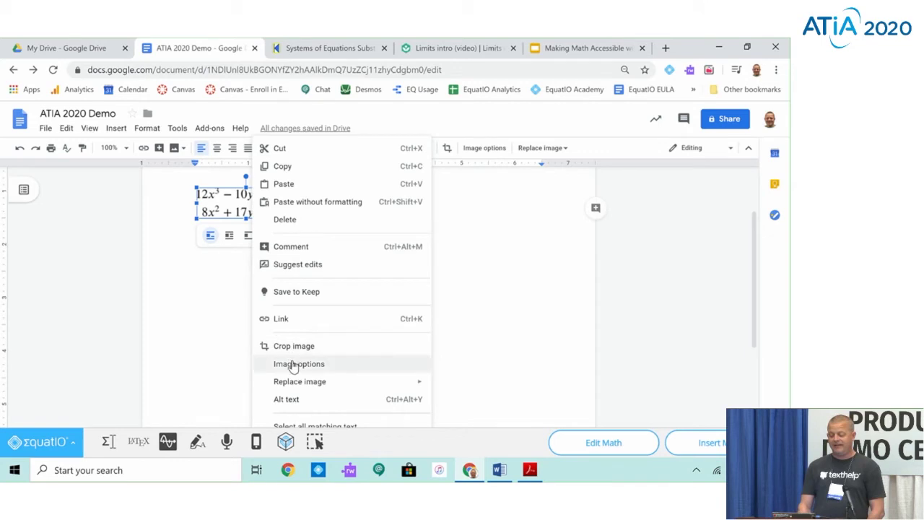
click(316, 401)
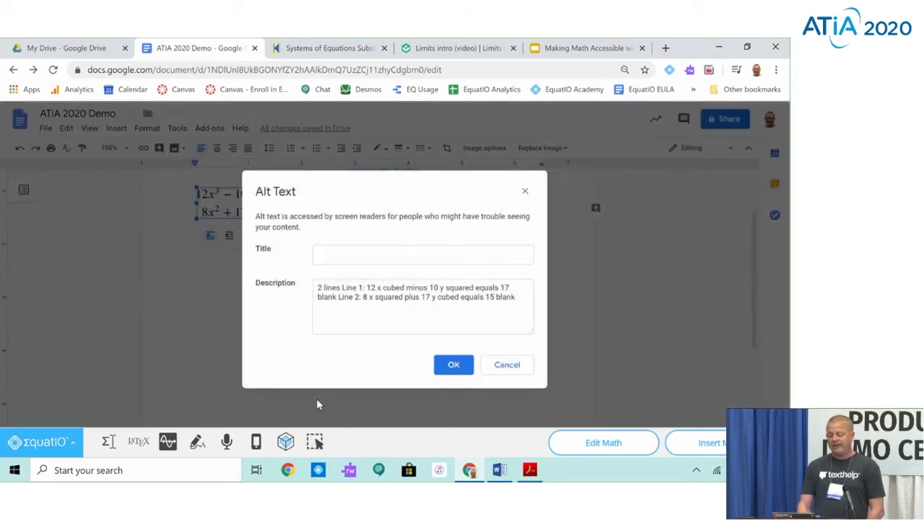
click(454, 365)
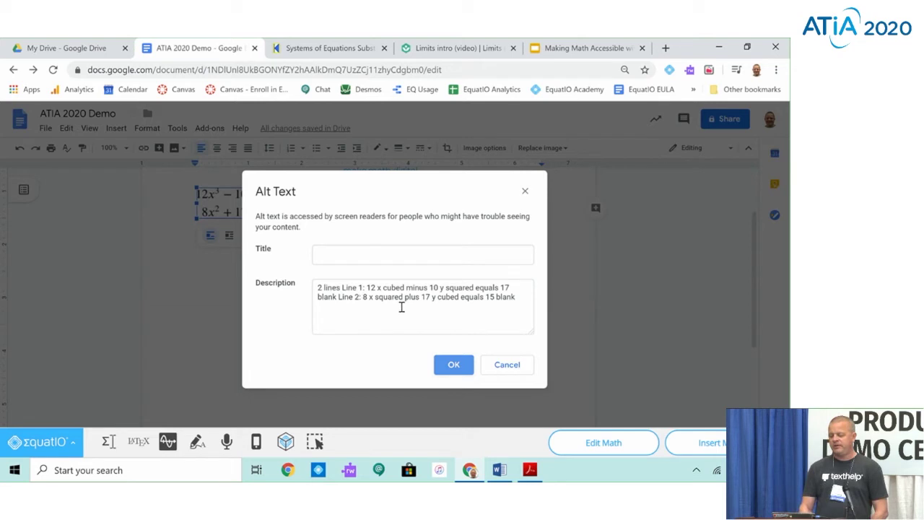
click(454, 365)
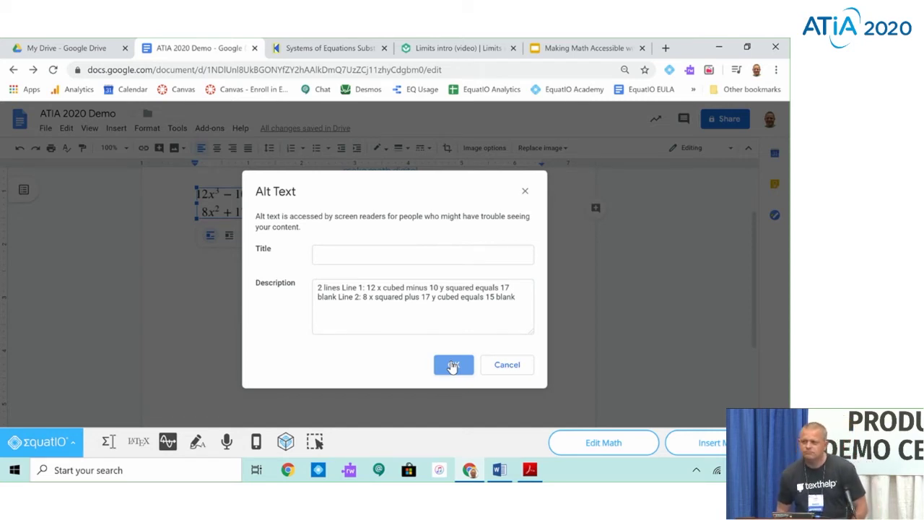
click(453, 366)
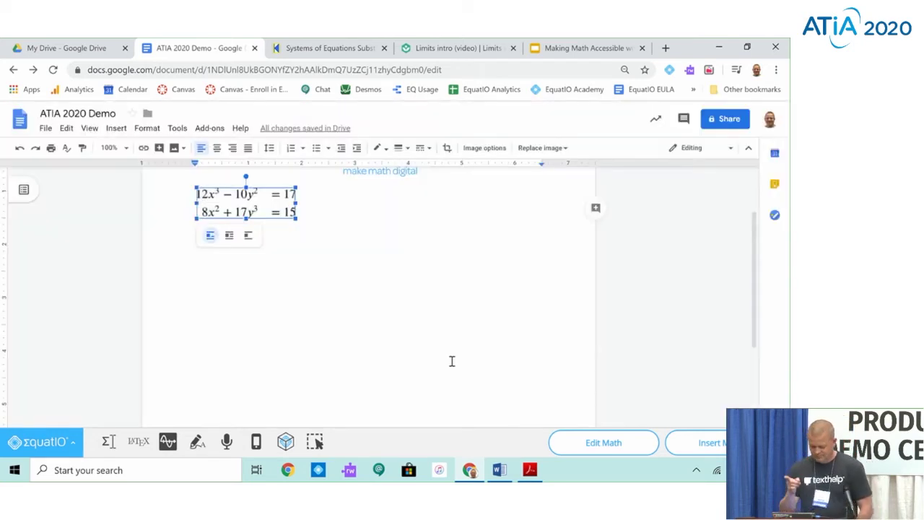
click(455, 285)
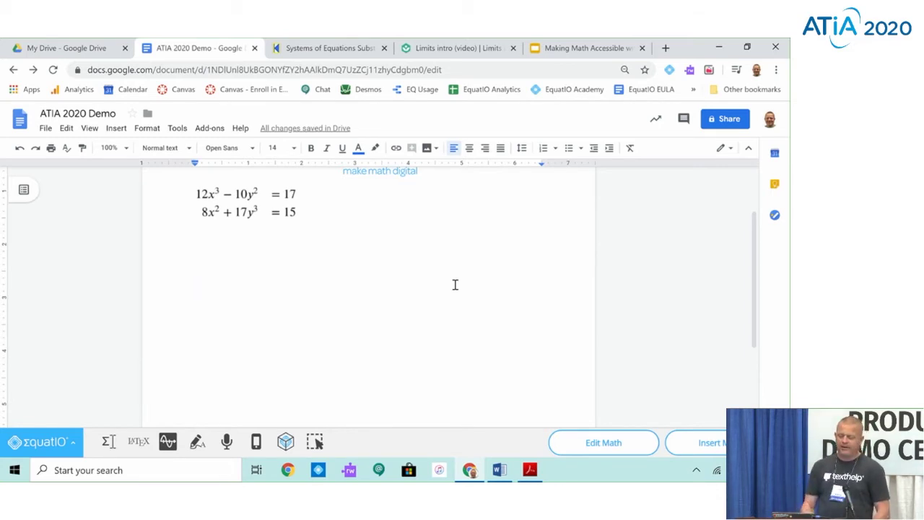
- Reopen the inserted equations for editing, change the second equation's result to 14, and update them in the document
click(285, 213)
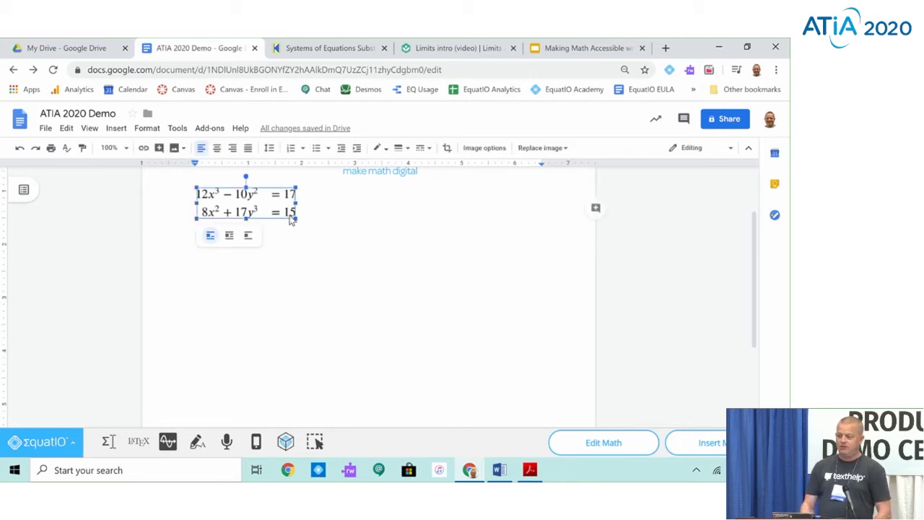
click(599, 443)
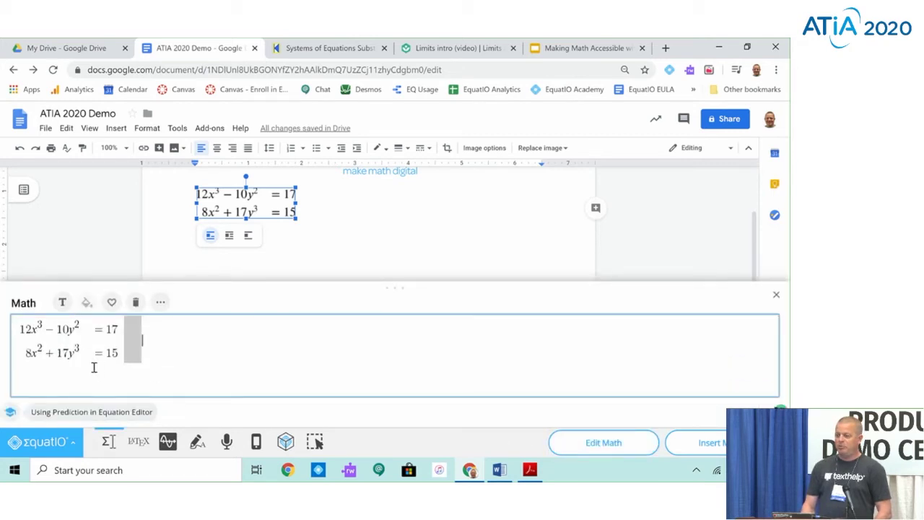
click(110, 354)
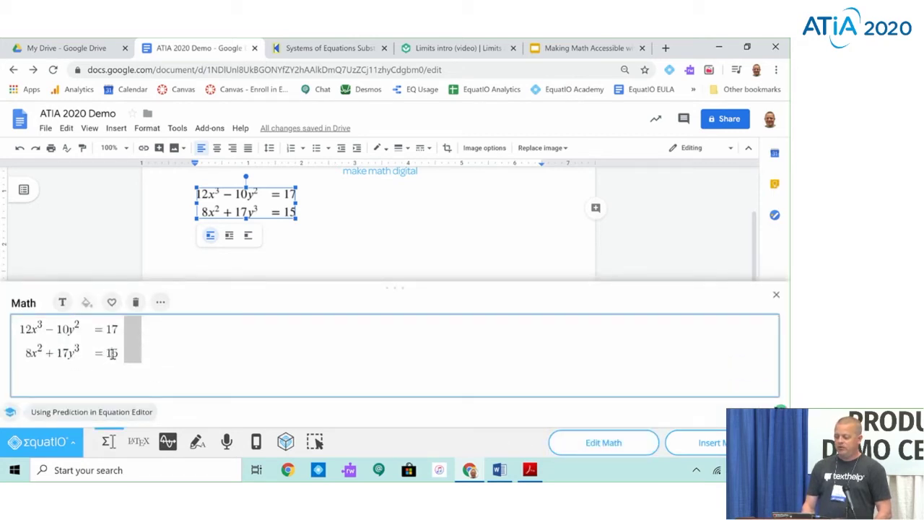
key(Delete)
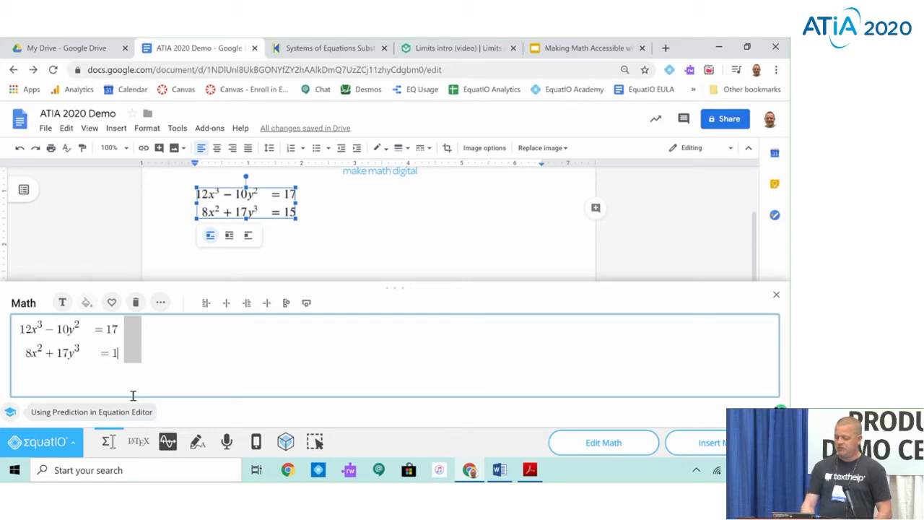
text(4)
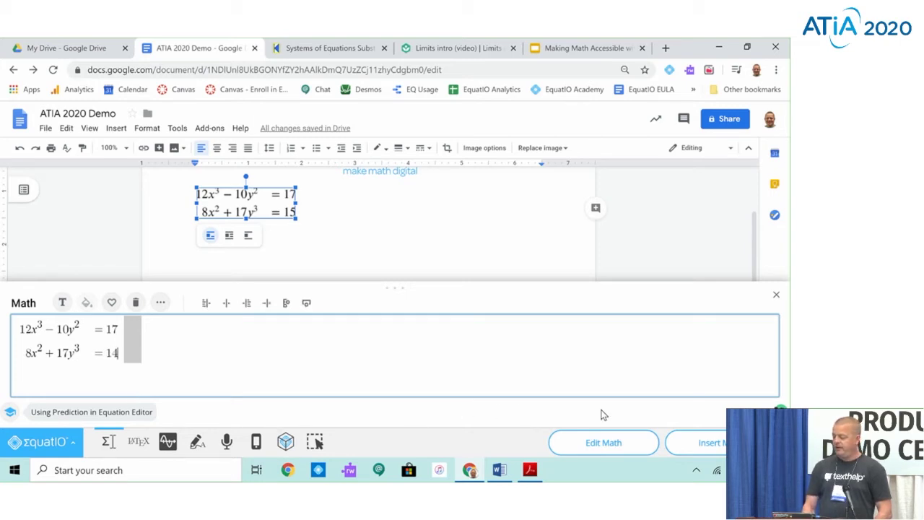
click(722, 442)
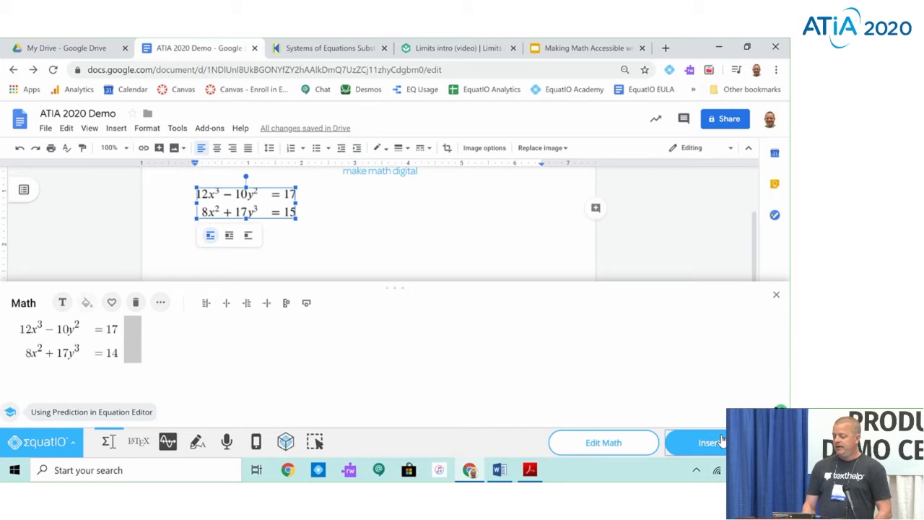
click(774, 297)
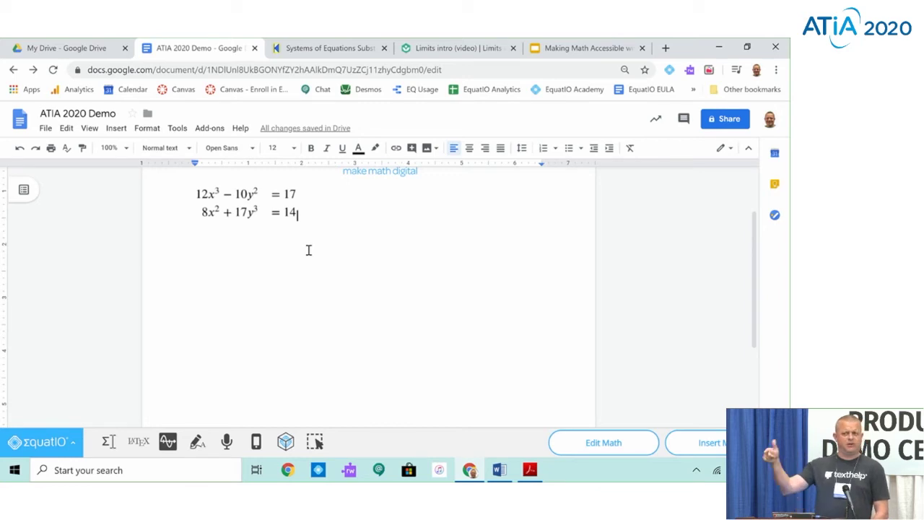
- Check the alt text description of the updated equation image, and place the cursor on the line below it
click(270, 211)
right_click(277, 219)
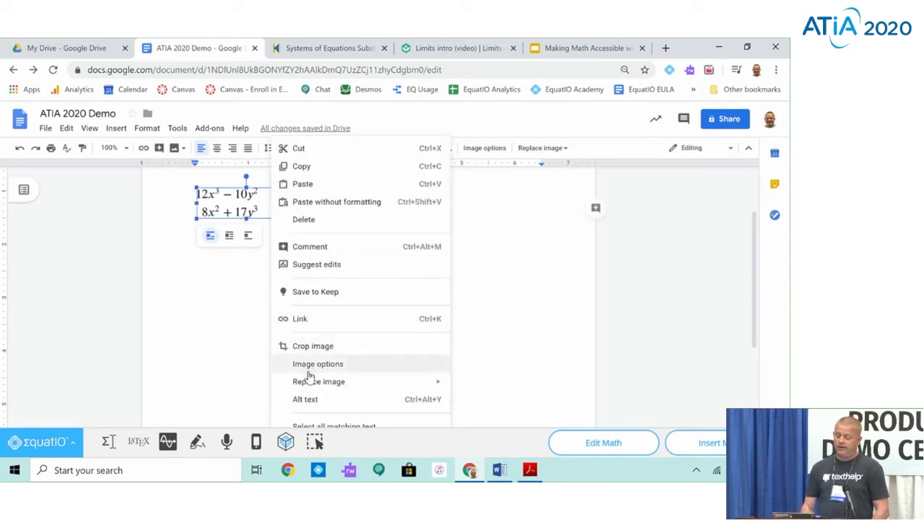
click(306, 399)
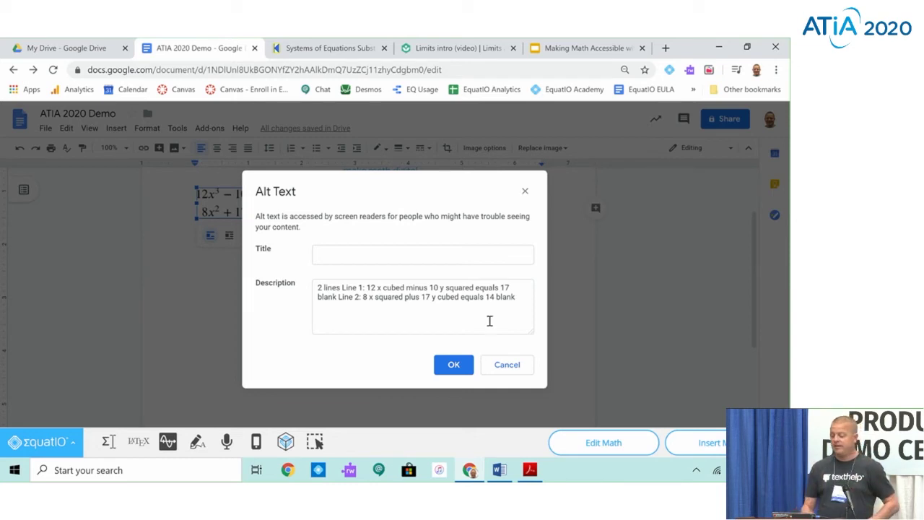
click(507, 365)
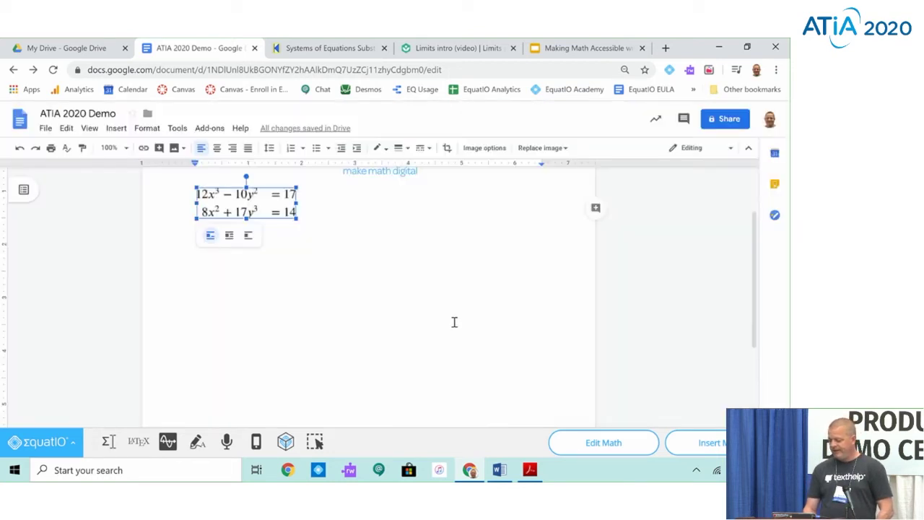
click(257, 323)
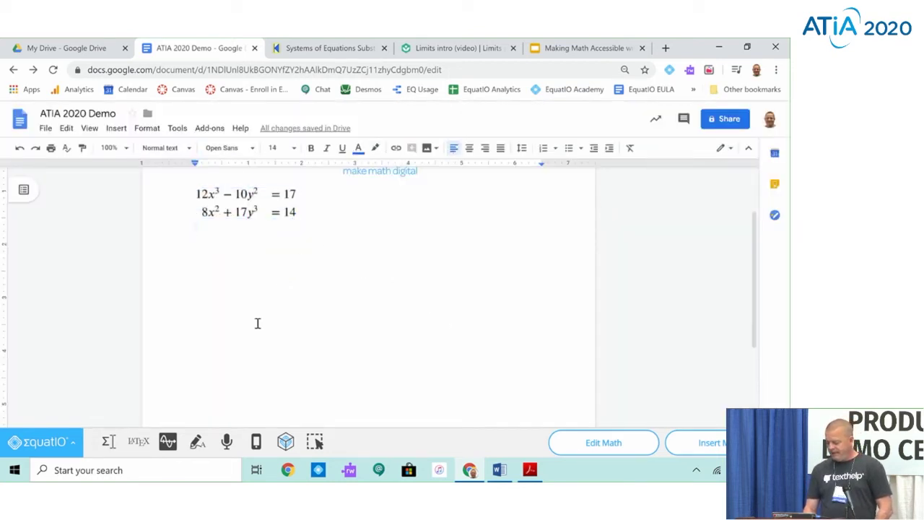
- Open the LaTeX editor and clear the two-line system of equations from it
click(141, 442)
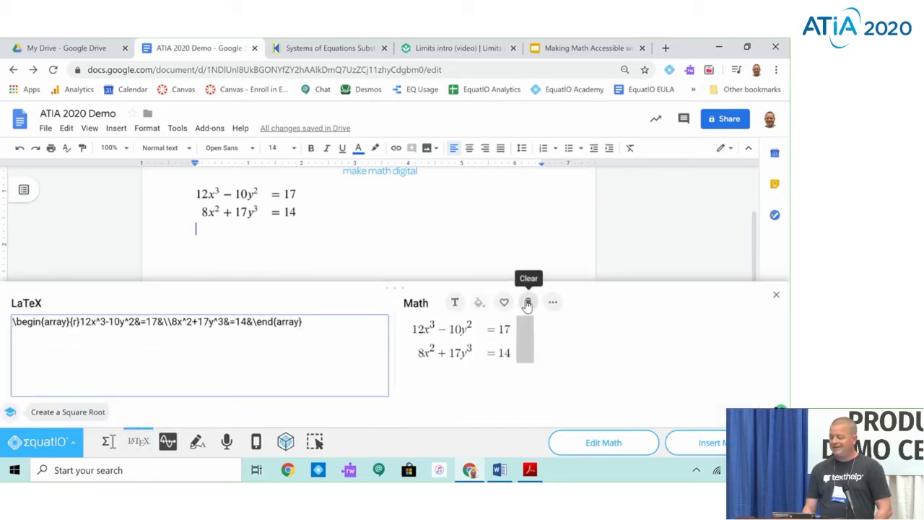
click(528, 303)
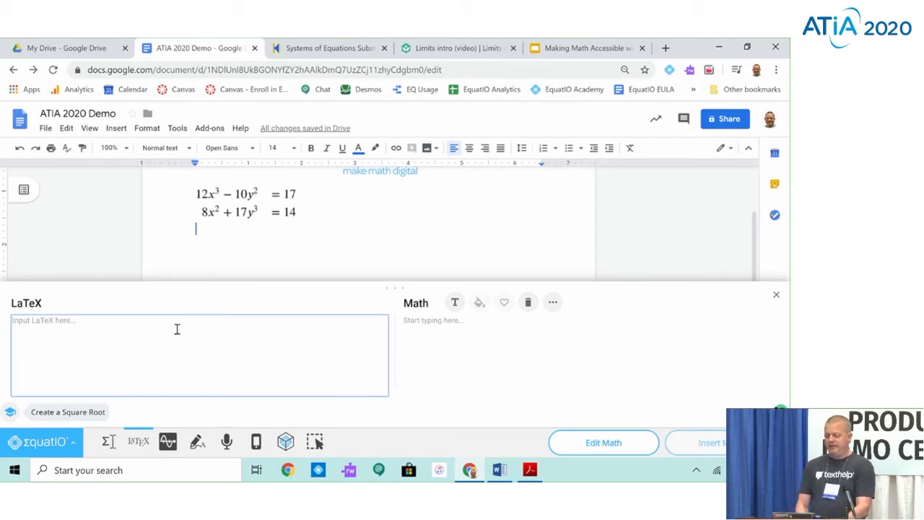
- Try the quadratic formula prediction for quad in the LaTeX editor's math field, and clear the formula again
click(477, 331)
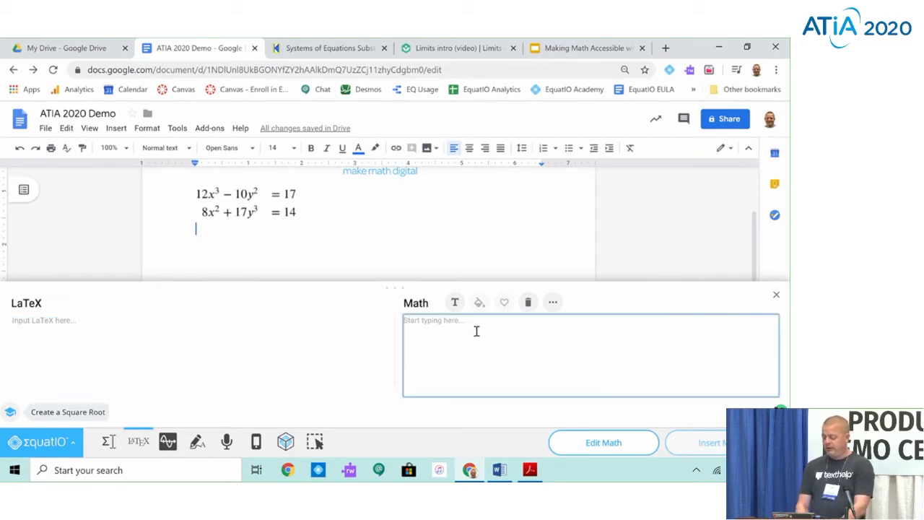
text(quad)
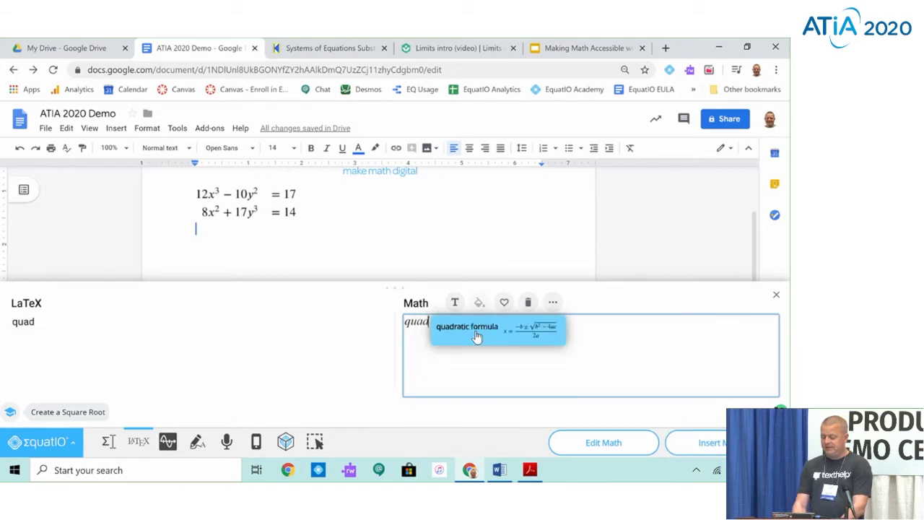
click(477, 335)
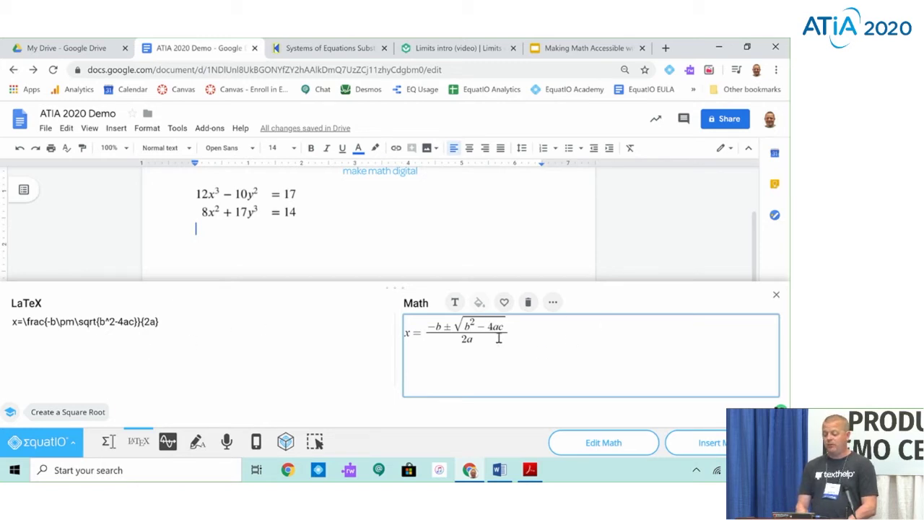
click(527, 301)
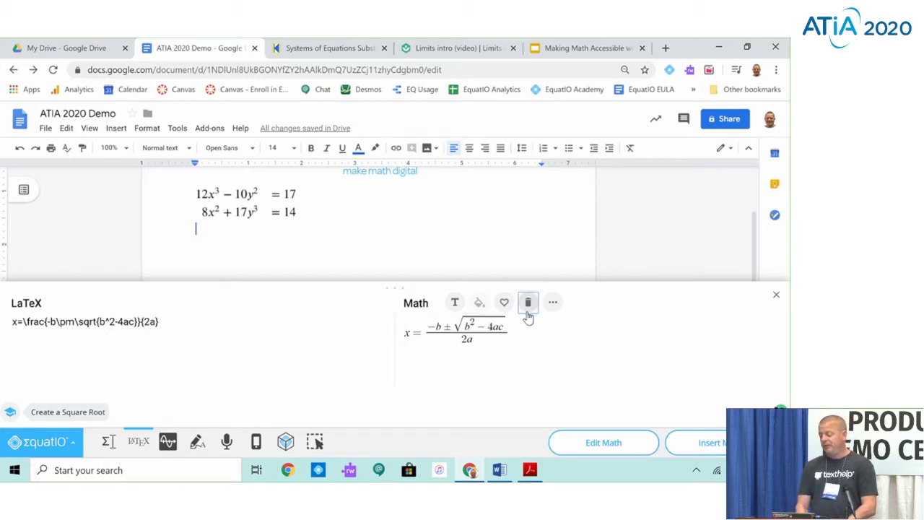
- Build the correlation coefficient of sample formula from the prediction for corr and insert it into the document
click(434, 330)
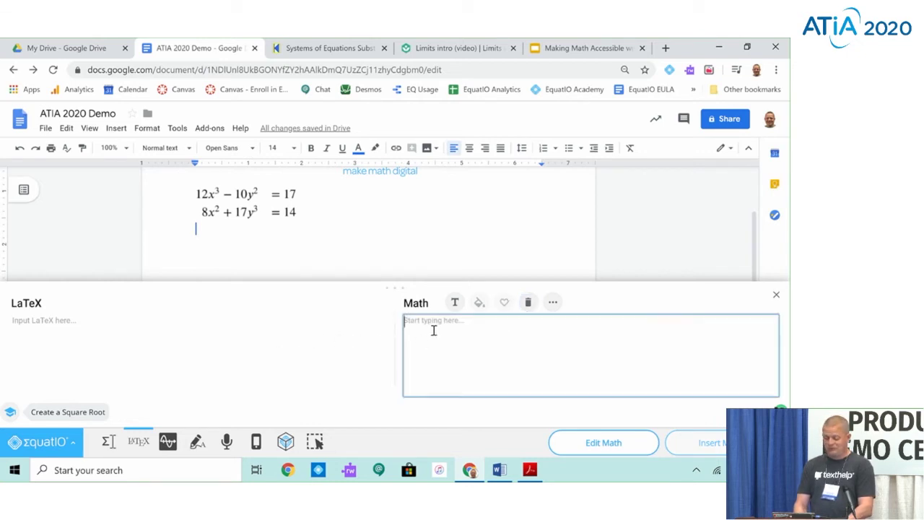
text(co)
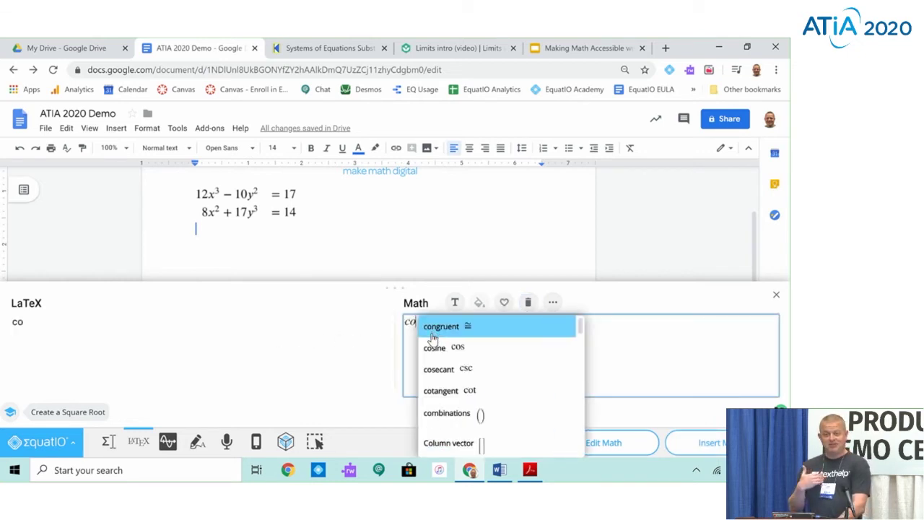
text(rr)
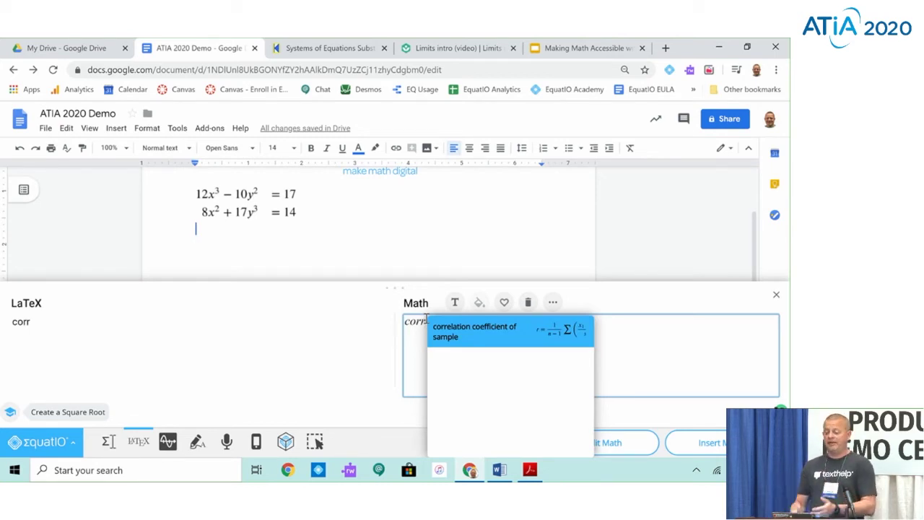
key(Return)
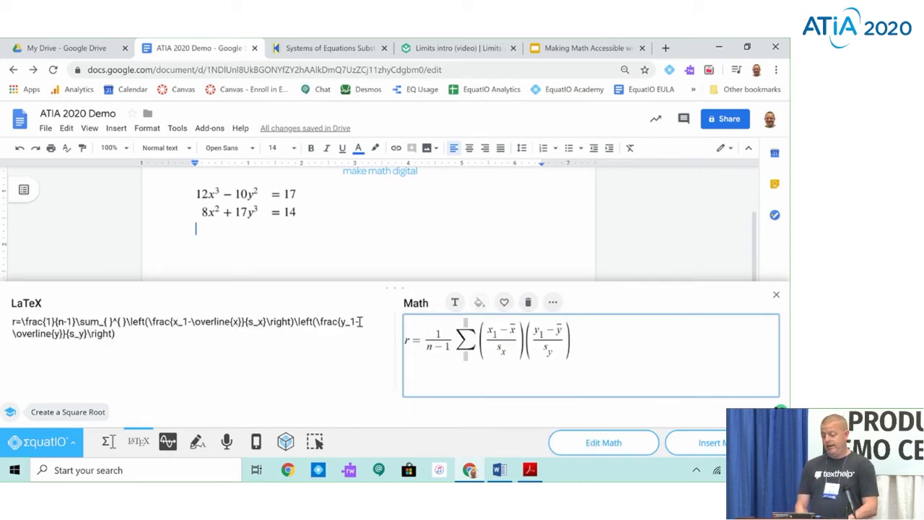
click(718, 444)
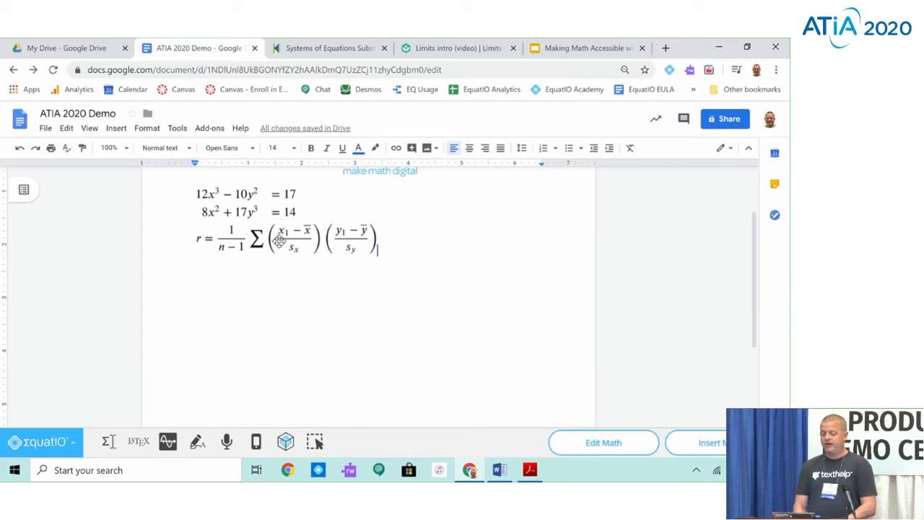
- Select the inserted correlation formula, deselect it, and start a new line below it
click(282, 246)
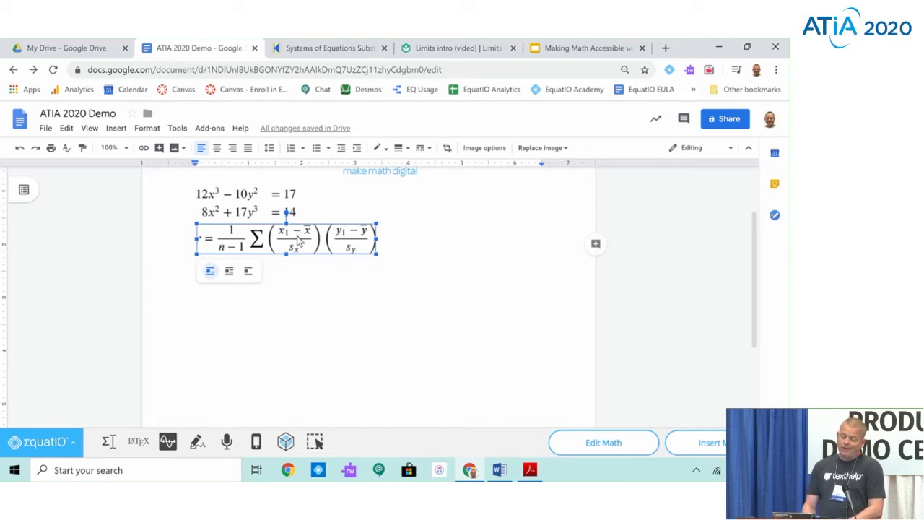
click(389, 242)
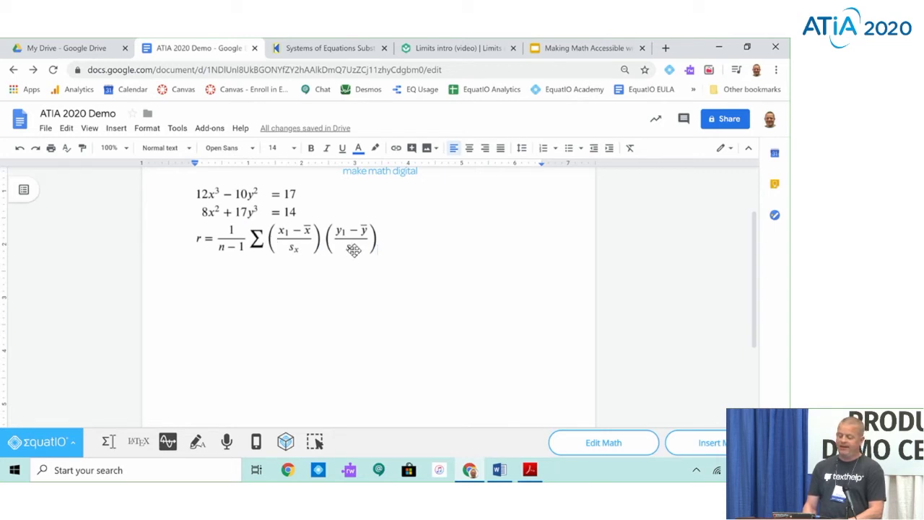
key(Return)
key(Return)
key(Return)
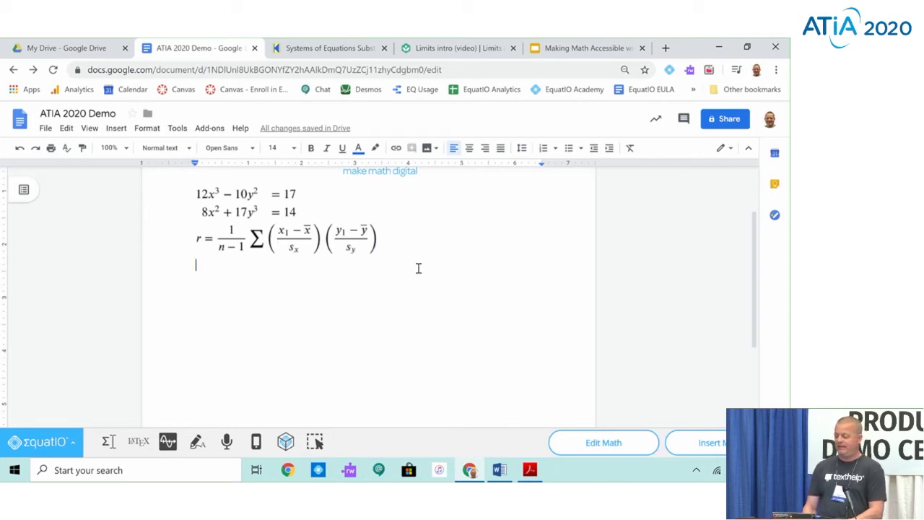
- Open handwriting recognition with an empty math field and handwrite the equation 3y² − 3x = 9
click(197, 441)
click(528, 301)
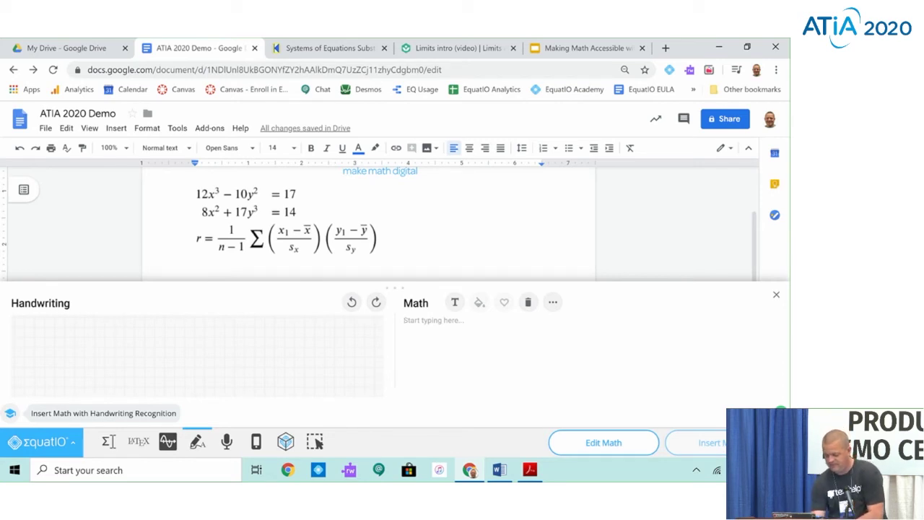
mouse_move(100, 333)
mouse_down()
mouse_move(101, 371)
mouse_move(149, 354)
mouse_move(130, 384)
mouse_up()
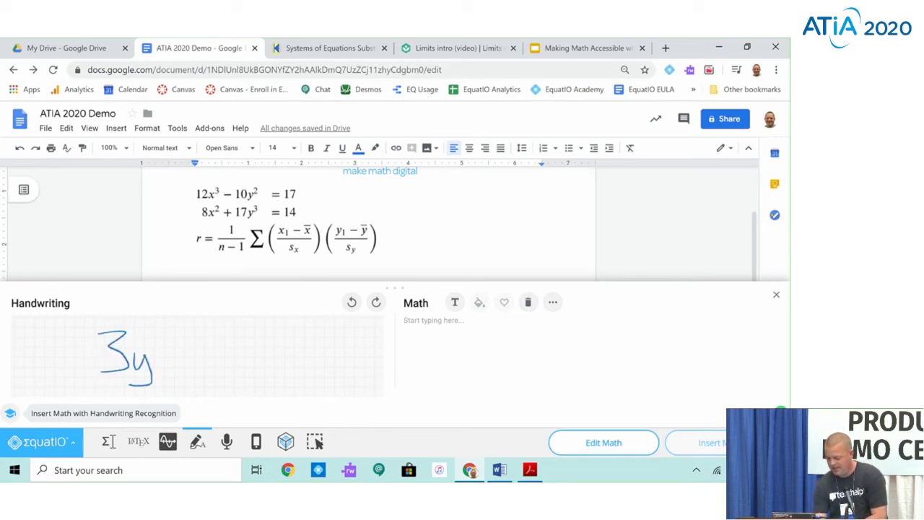
drag(154, 334, 190, 358)
mouse_move(208, 334)
mouse_down()
mouse_move(224, 343)
mouse_move(207, 364)
mouse_move(254, 368)
mouse_up()
drag(266, 345, 238, 372)
drag(267, 354, 292, 367)
mouse_move(332, 335)
mouse_down()
mouse_move(303, 348)
mouse_move(332, 388)
mouse_up()
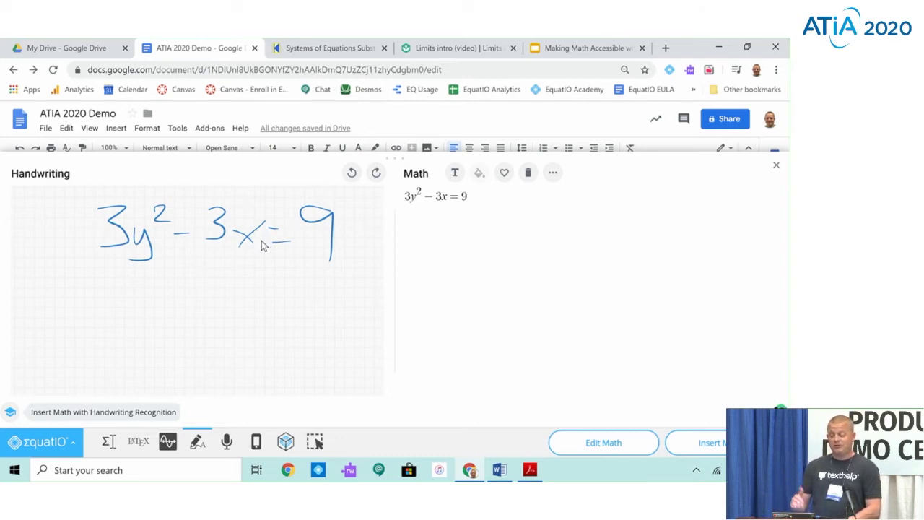
- Replace the x in the recognized handwritten equation with y
click(447, 200)
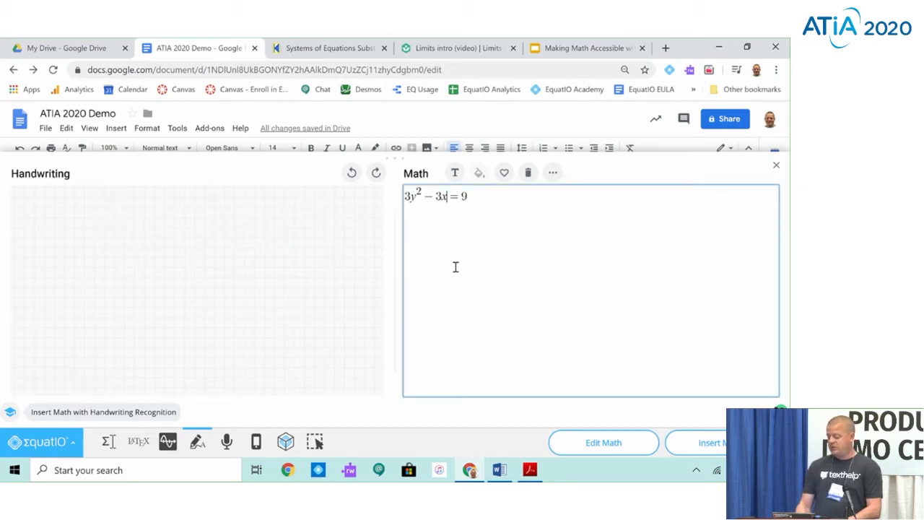
key(BackSpace)
text(y)
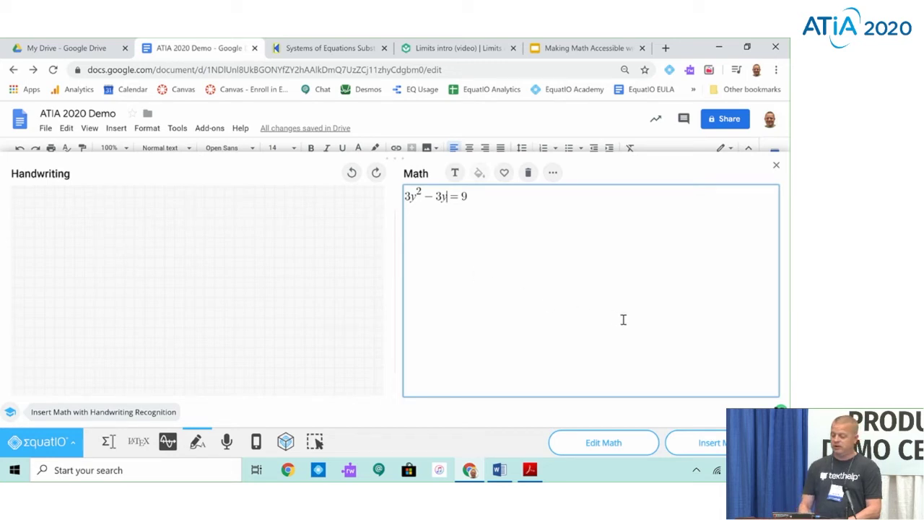
- Switch to speech input, clear the existing math, and dictate "squared minus 4y equals 8", stopping the recording at the end
click(226, 444)
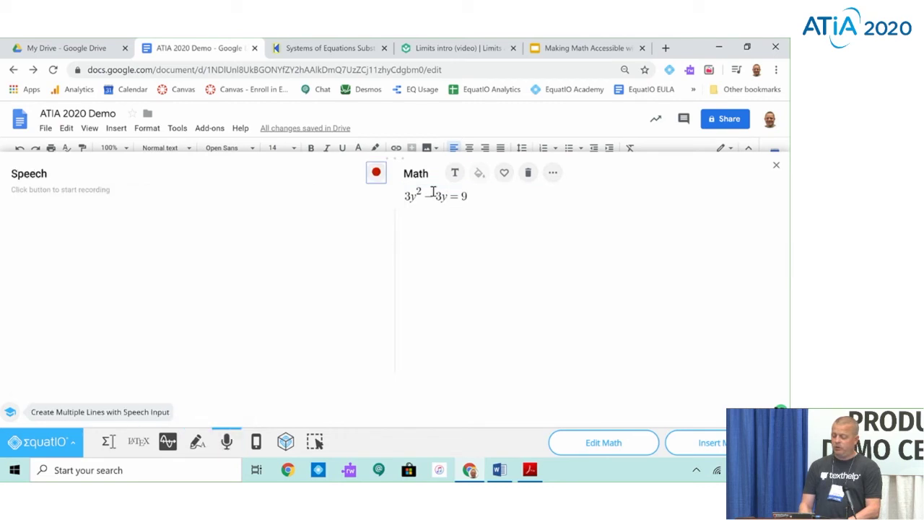
click(528, 174)
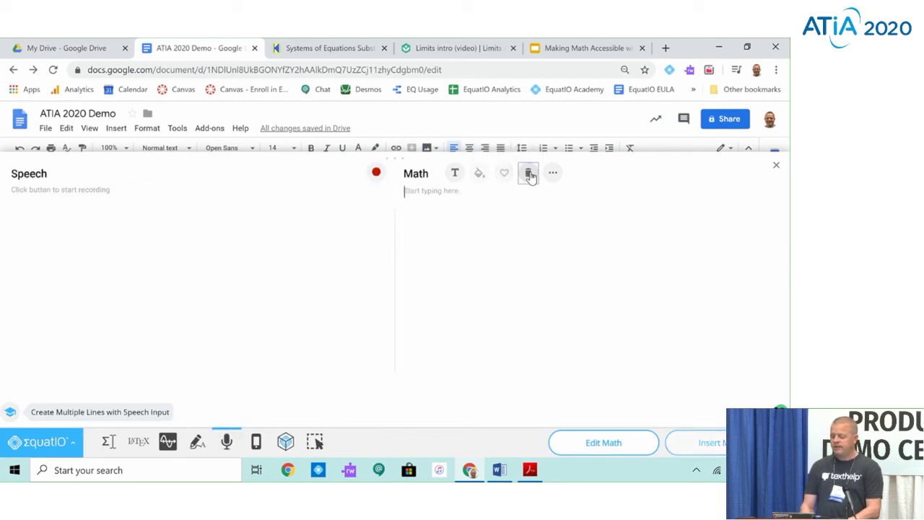
click(313, 203)
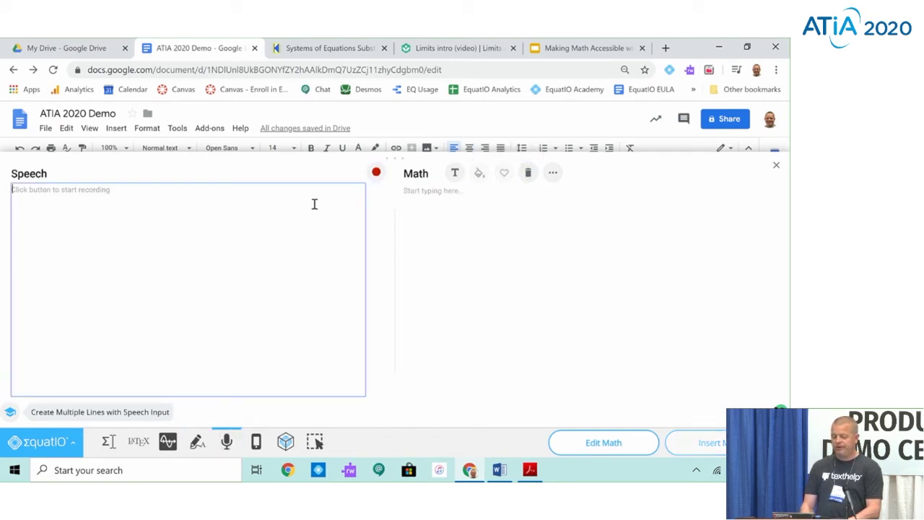
click(375, 182)
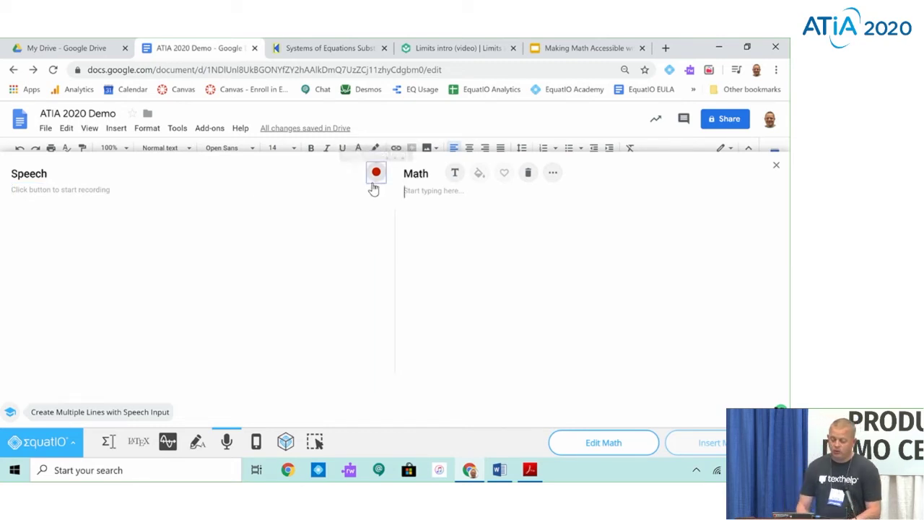
click(280, 208)
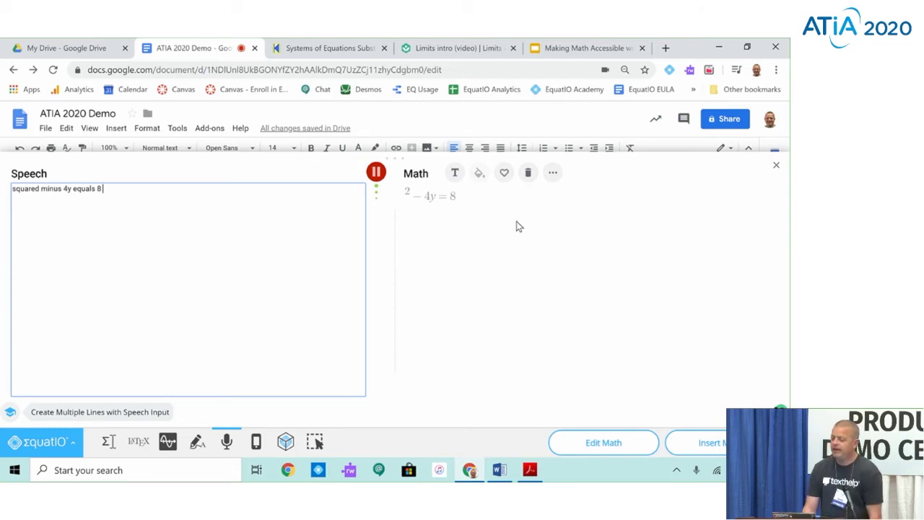
click(377, 173)
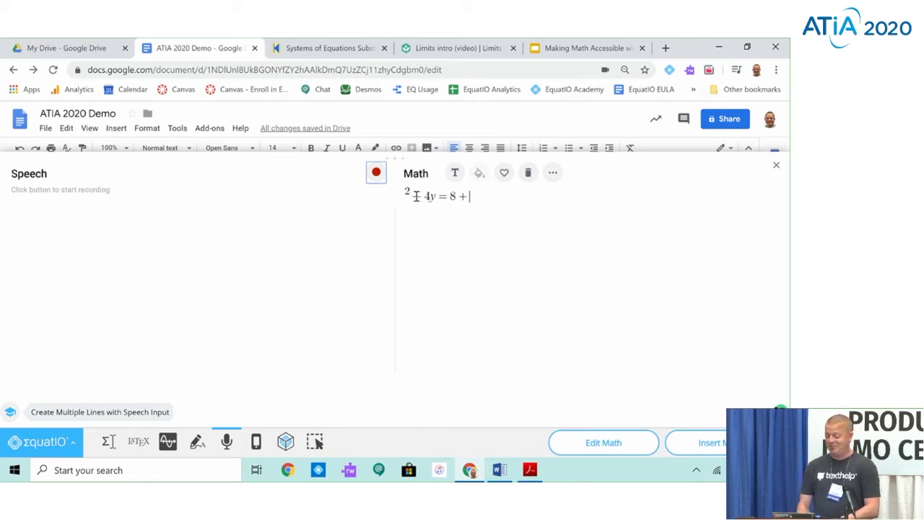
- Correct the dictated equation to read 2x² − 4y = 8, using the squared prediction and removing the trailing plus sign
click(416, 197)
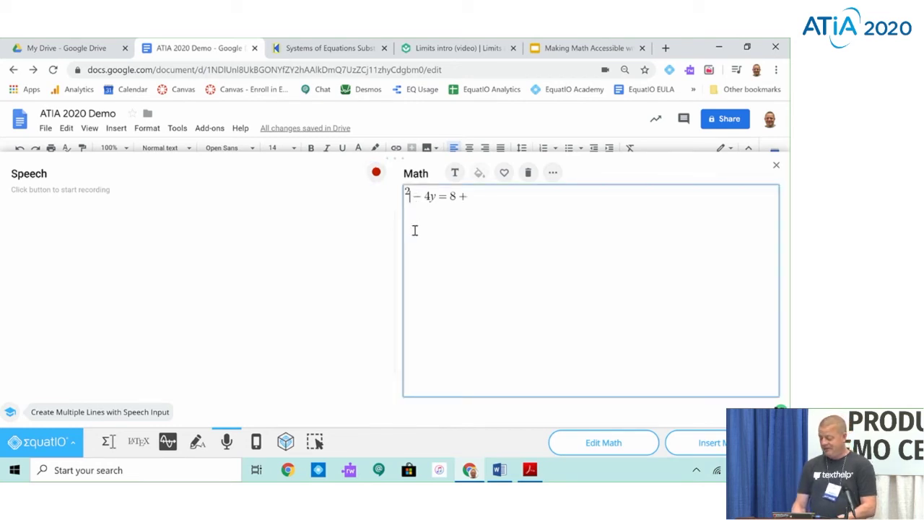
key(BackSpace)
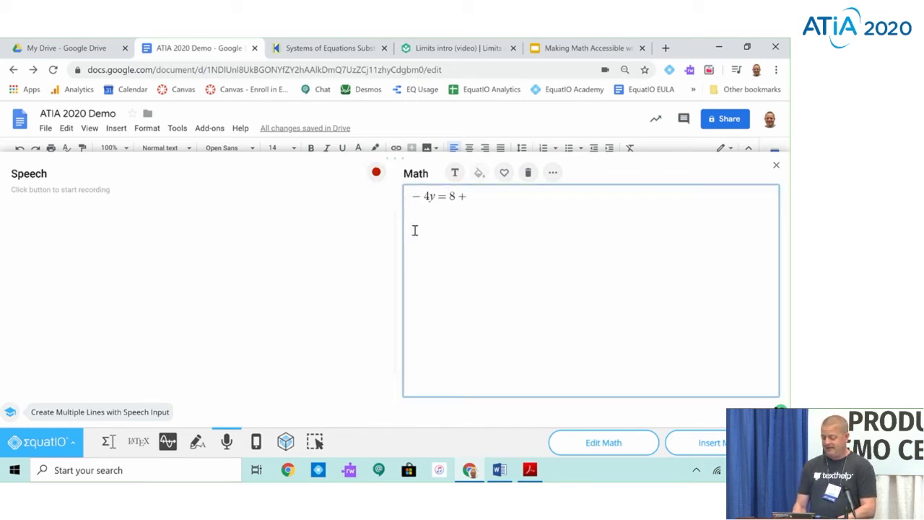
key(Right)
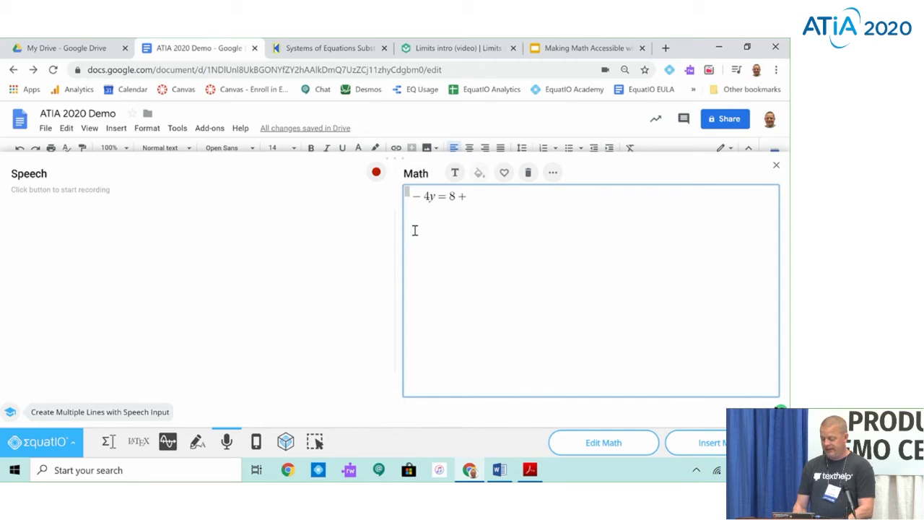
text(2x)
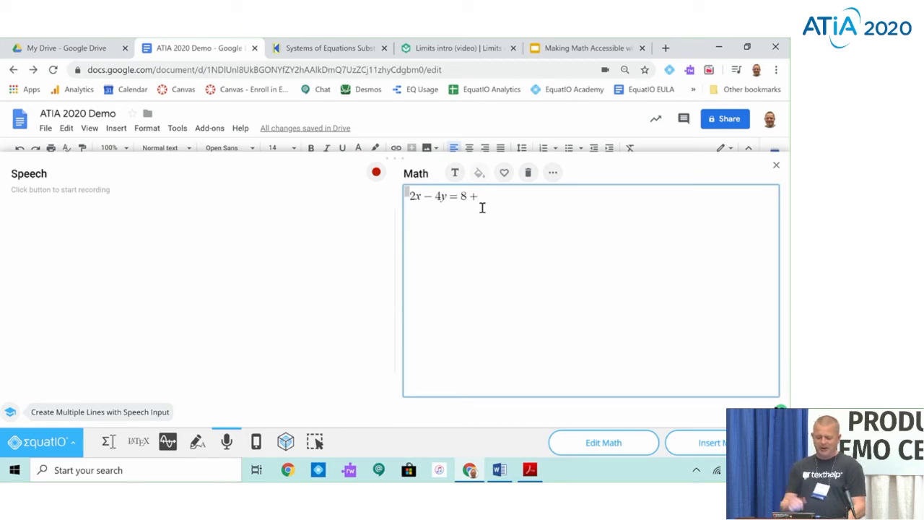
text(squa)
key(Return)
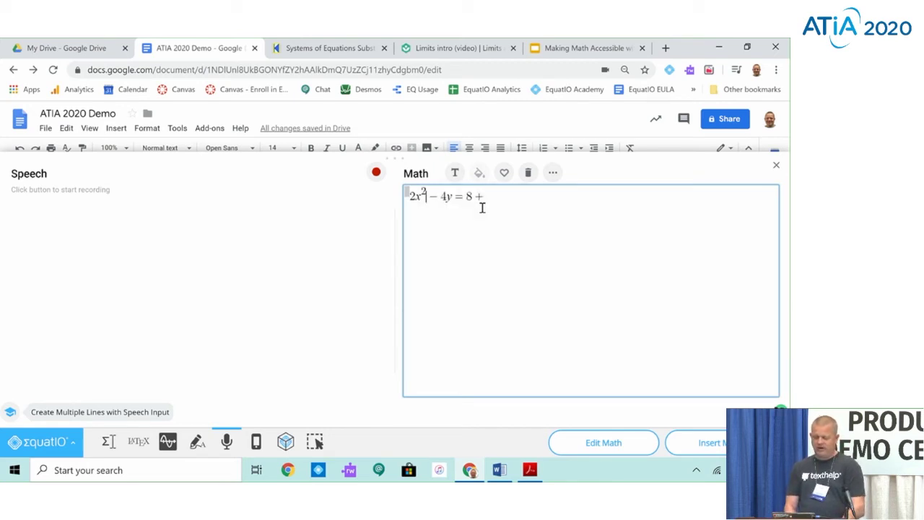
click(486, 199)
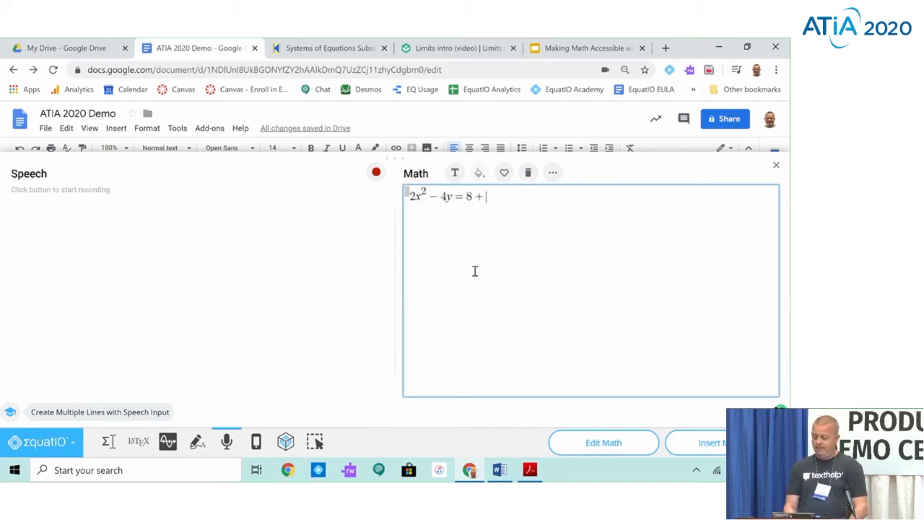
key(BackSpace)
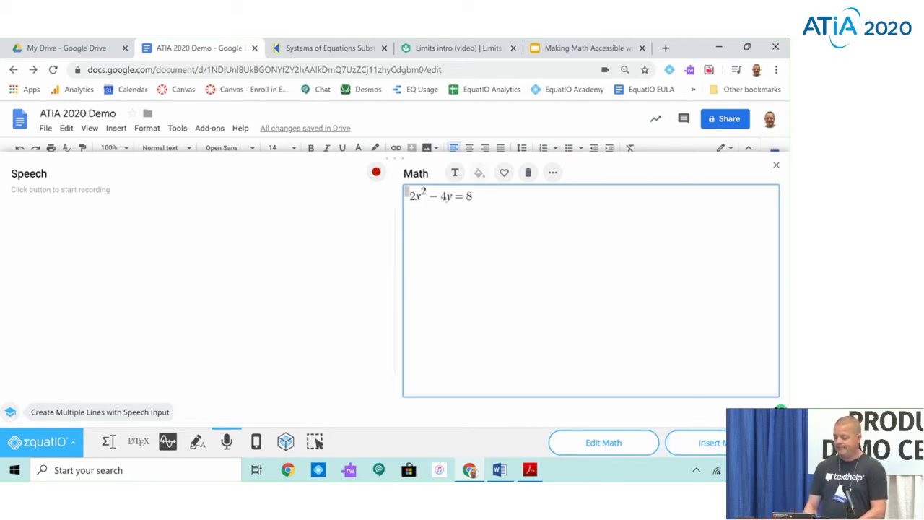
- Switch to the Systems of Equations Substitution PDF and hide the EquatIO toolbar over the worksheet
click(314, 43)
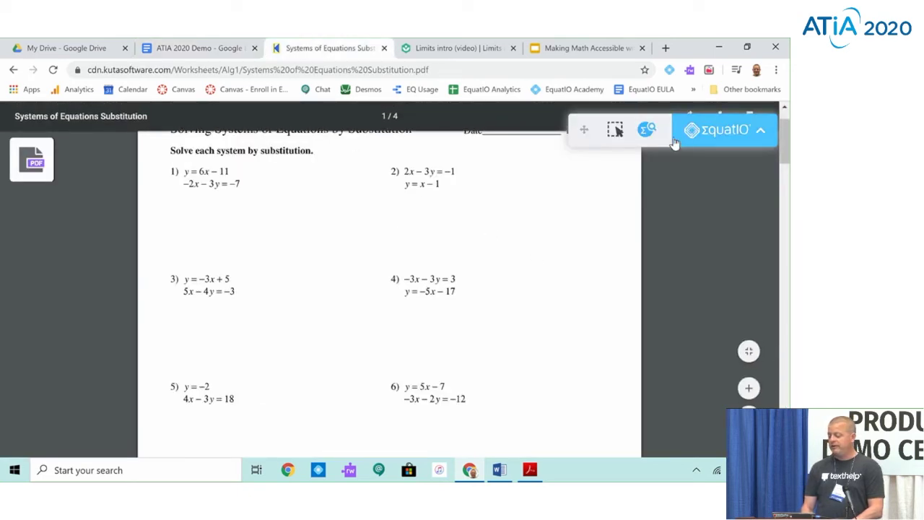
click(760, 132)
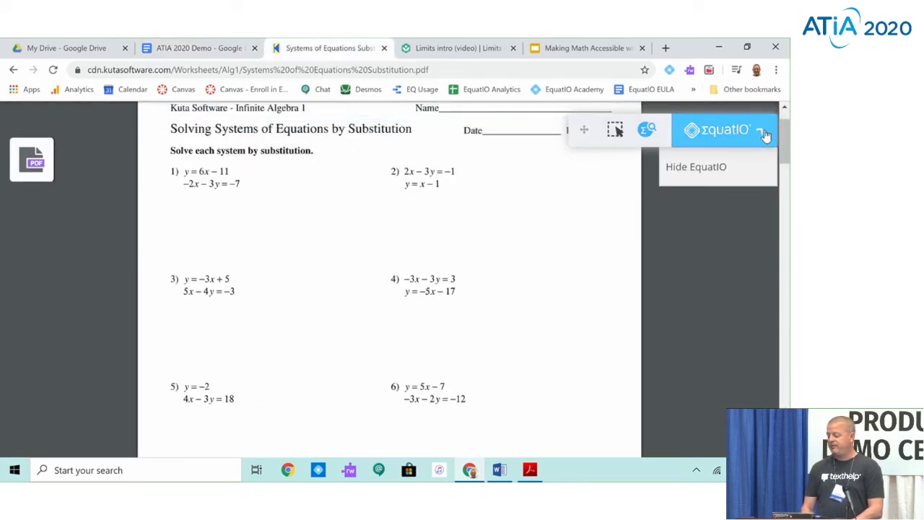
click(691, 169)
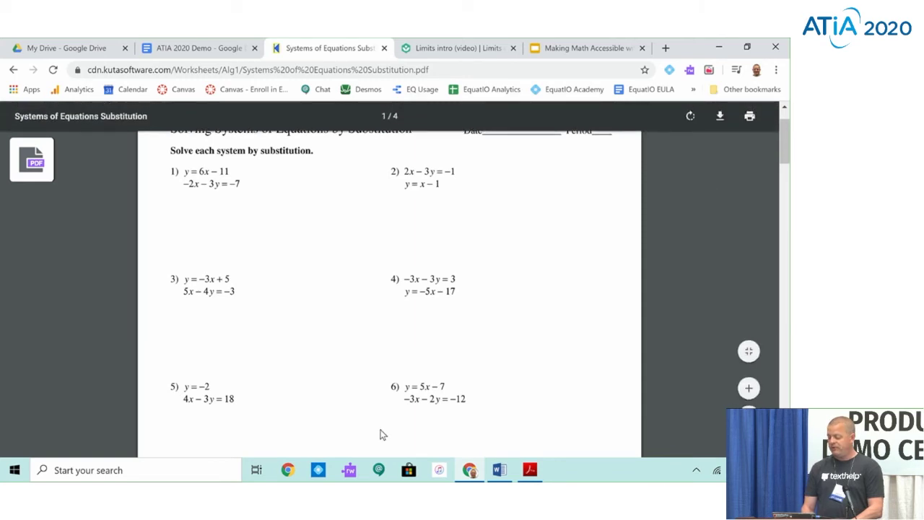
scroll(380, 433, down, 1)
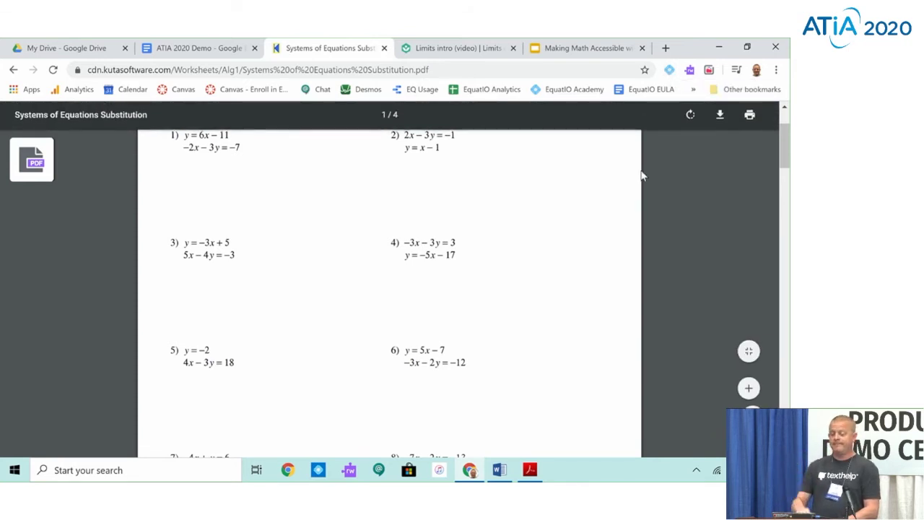
- Bring up the EquatIO toolbar, capture the two equations of problem 4 from the screen, and copy them as LaTeX
click(670, 72)
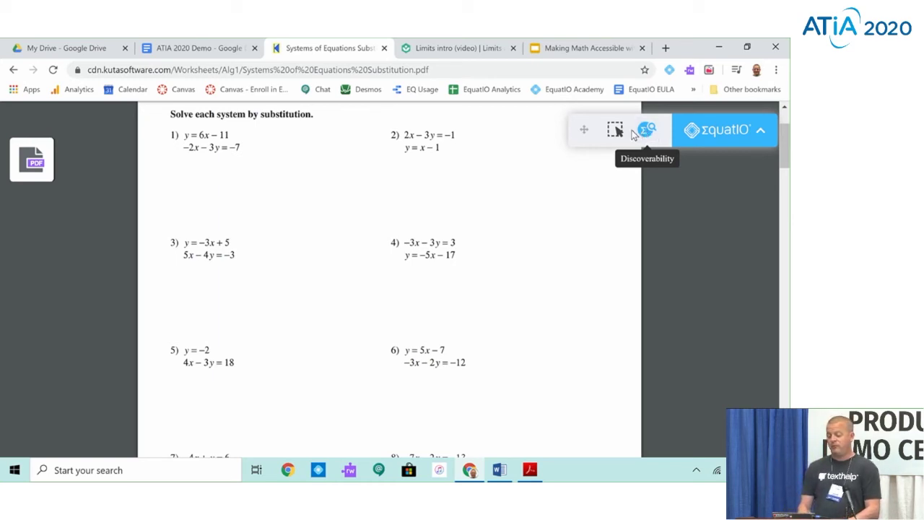
click(613, 130)
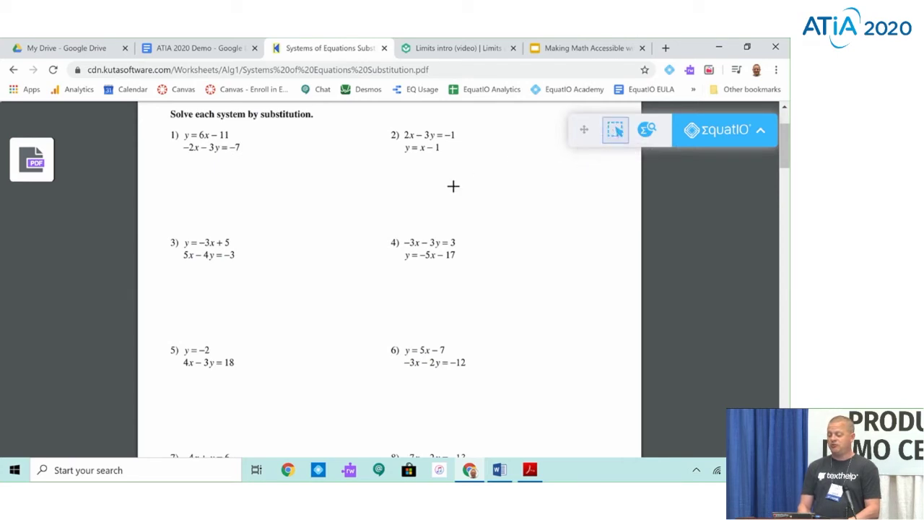
drag(398, 232, 470, 273)
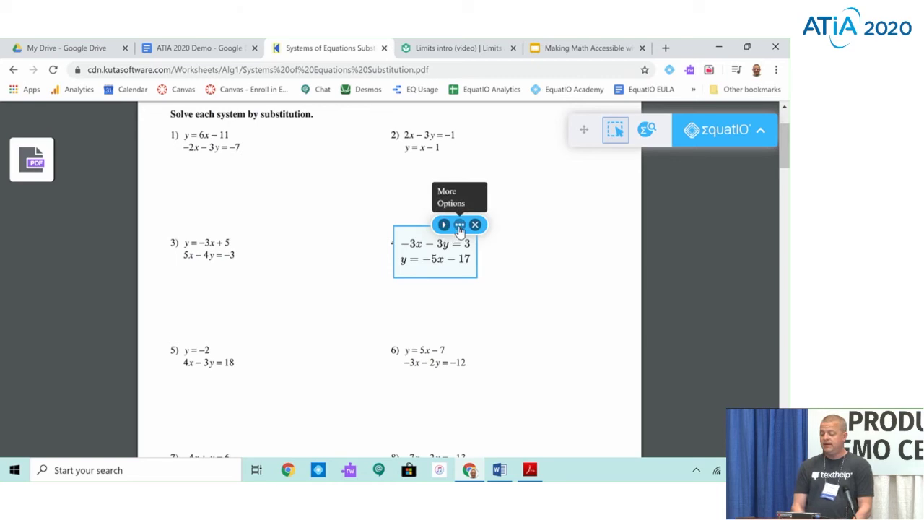
click(459, 226)
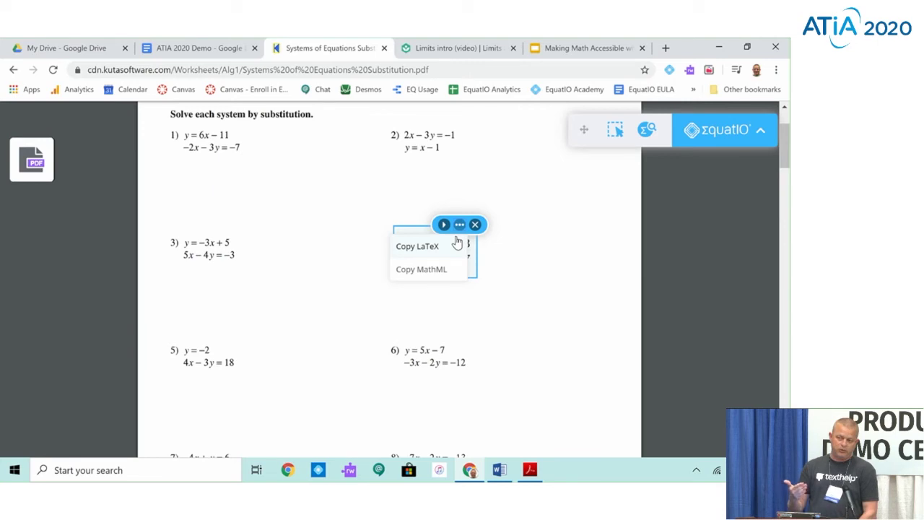
click(457, 246)
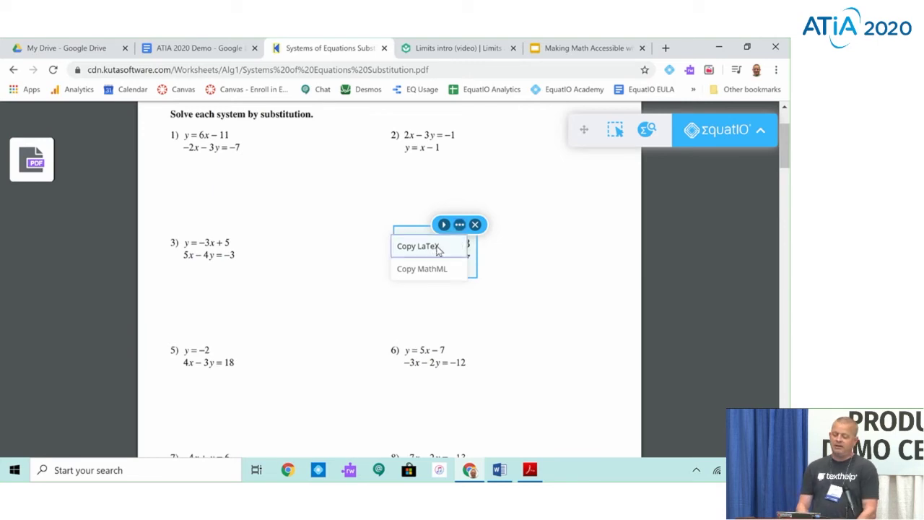
- Return to the ATIA 2020 Demo document, replace the existing math with the copied LaTeX of problem 4, and insert it into the document
click(475, 225)
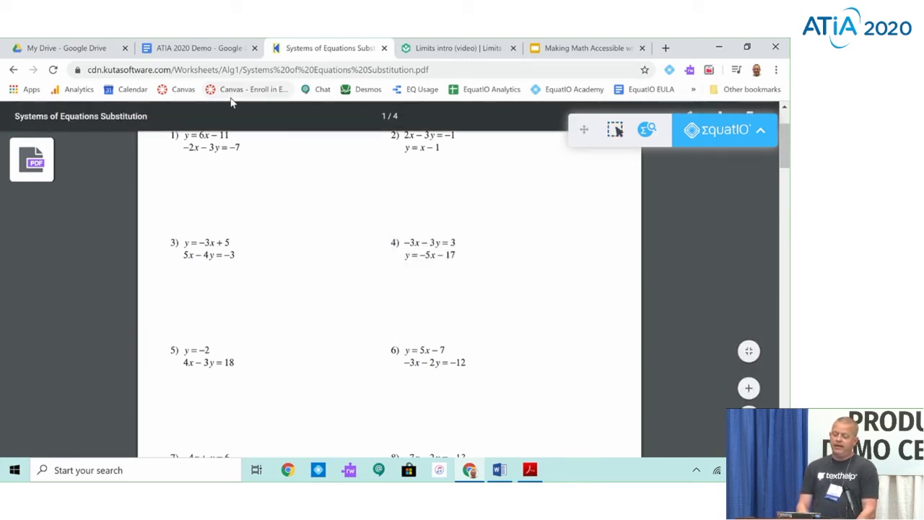
click(196, 55)
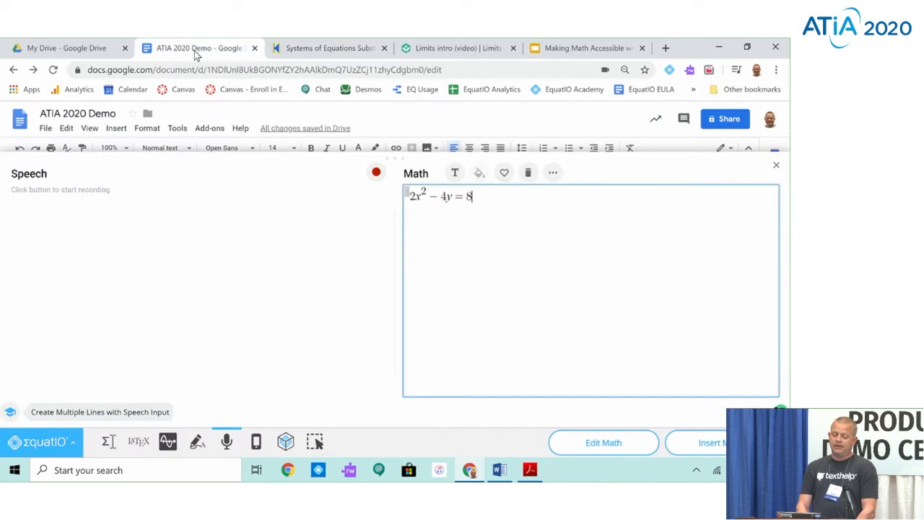
click(139, 439)
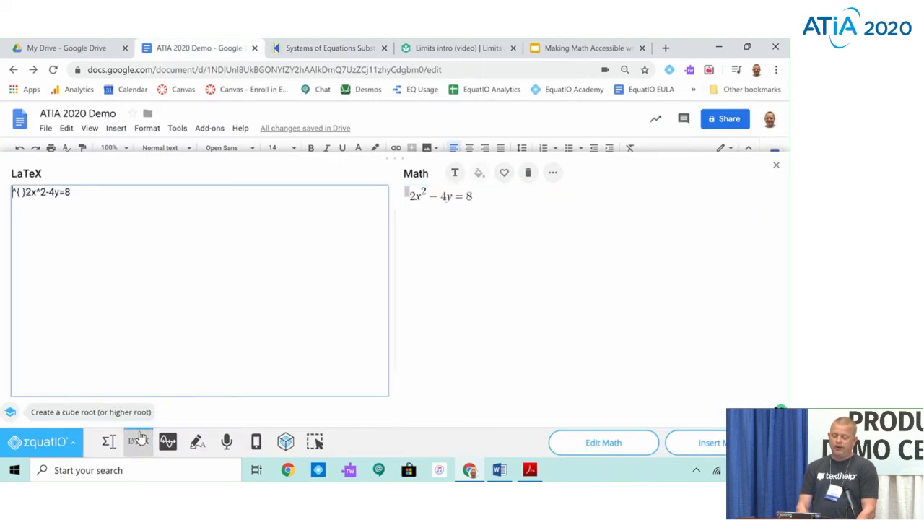
click(528, 173)
click(189, 209)
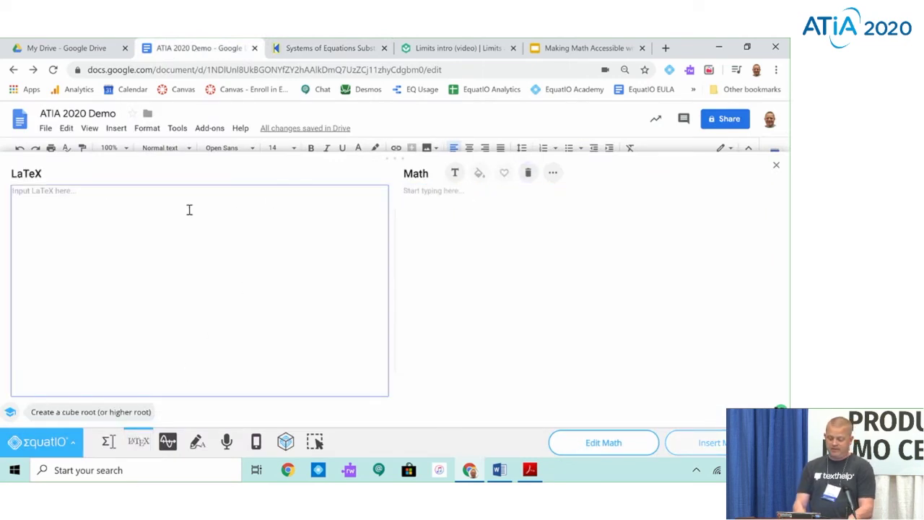
key(ctrl+v)
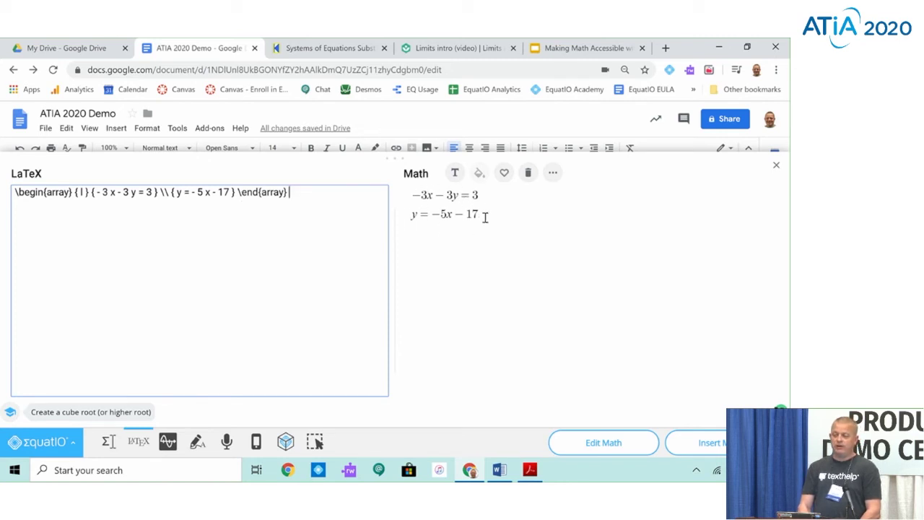
click(712, 442)
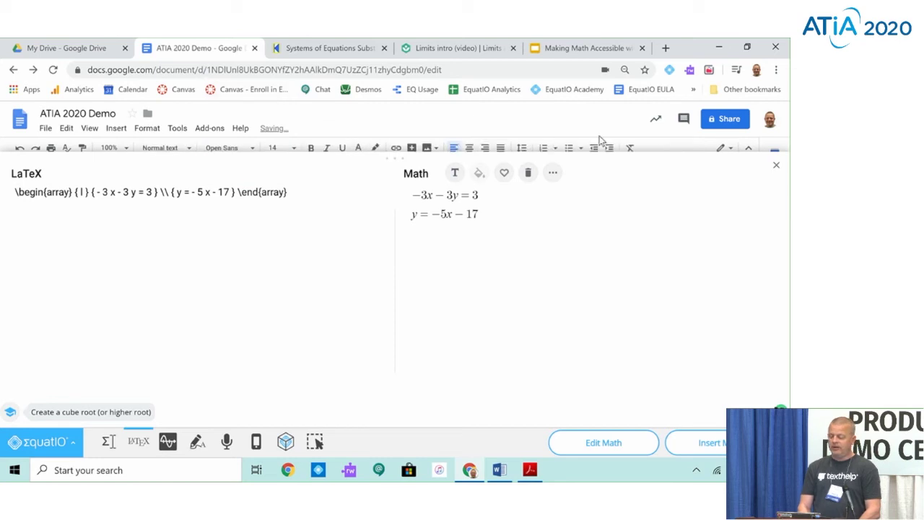
click(776, 166)
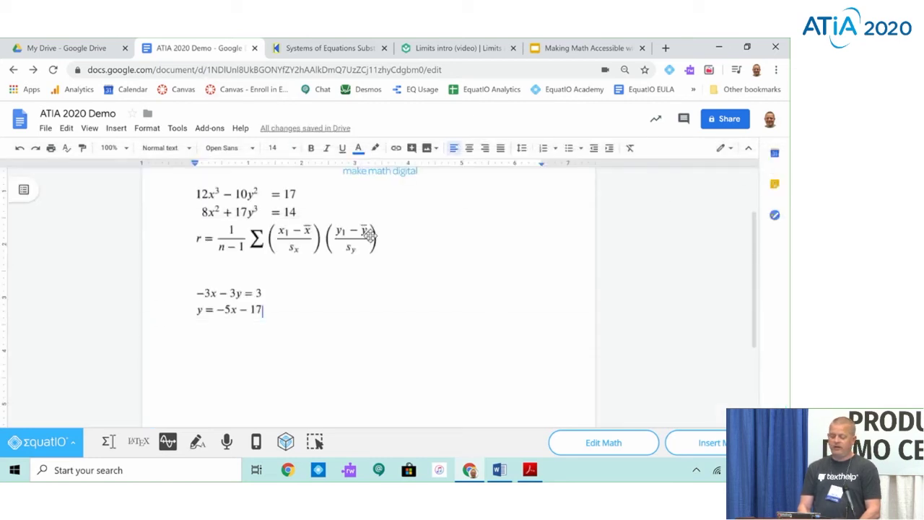
- Open the alt text of the inserted two-line equation system to examine its spoken math description
click(241, 295)
right_click(243, 302)
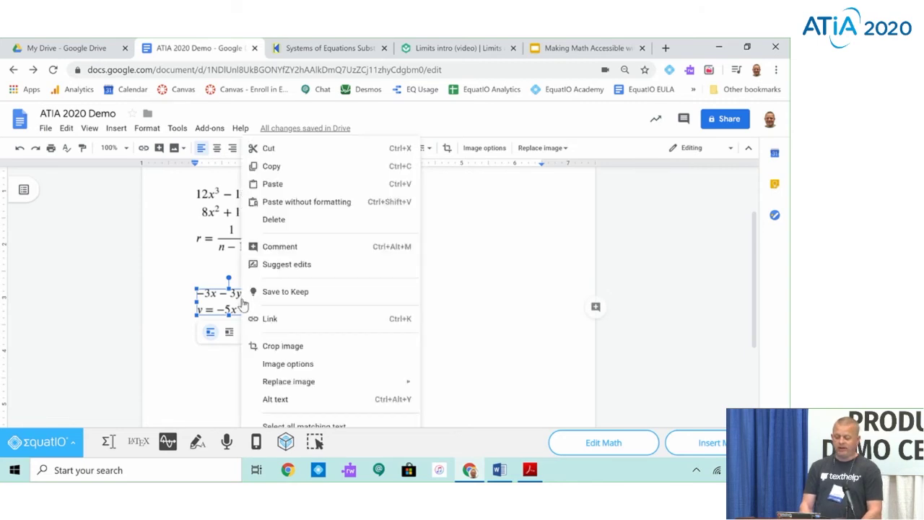
click(286, 398)
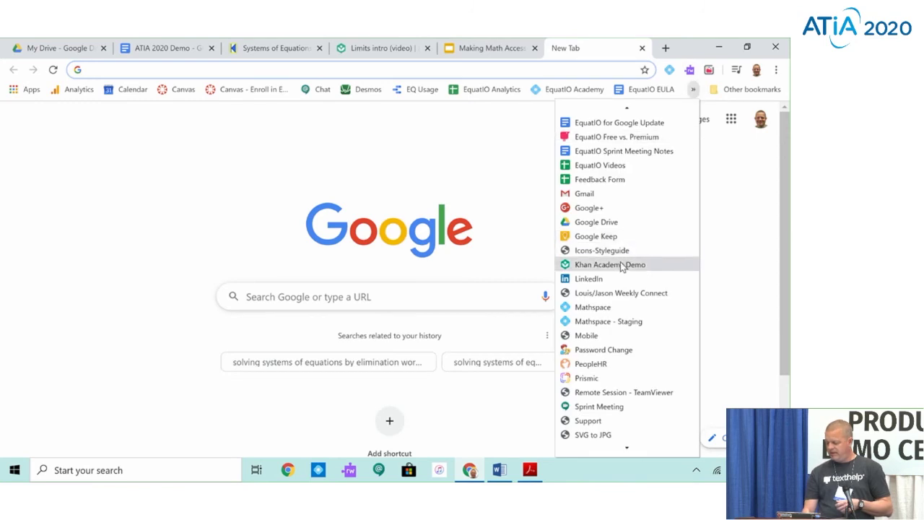
- Open the bookmarked Khan Academy Demo page in the new tab and pause its Limits intro video at 3:19
click(623, 267)
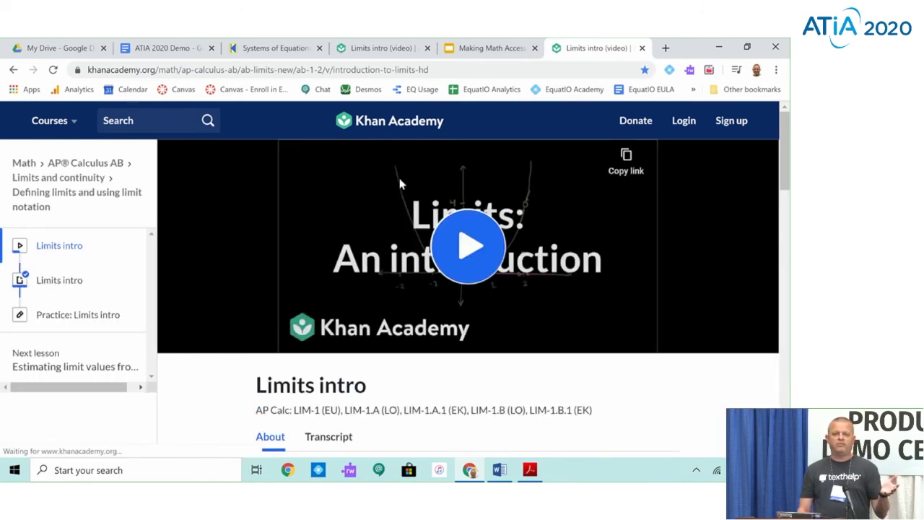
click(464, 246)
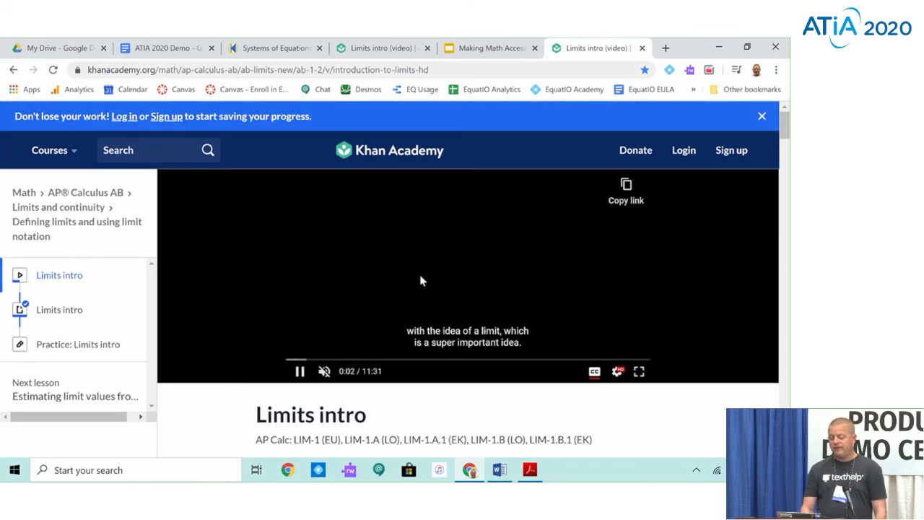
click(391, 367)
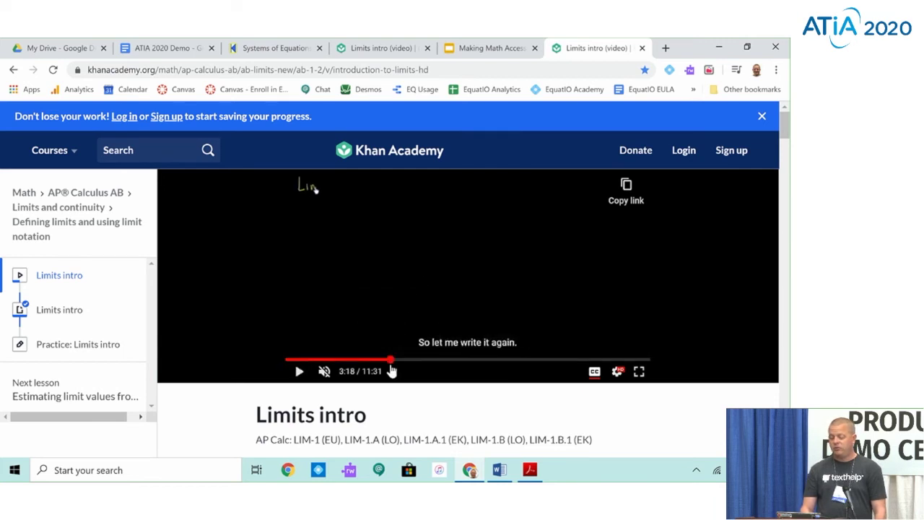
click(300, 371)
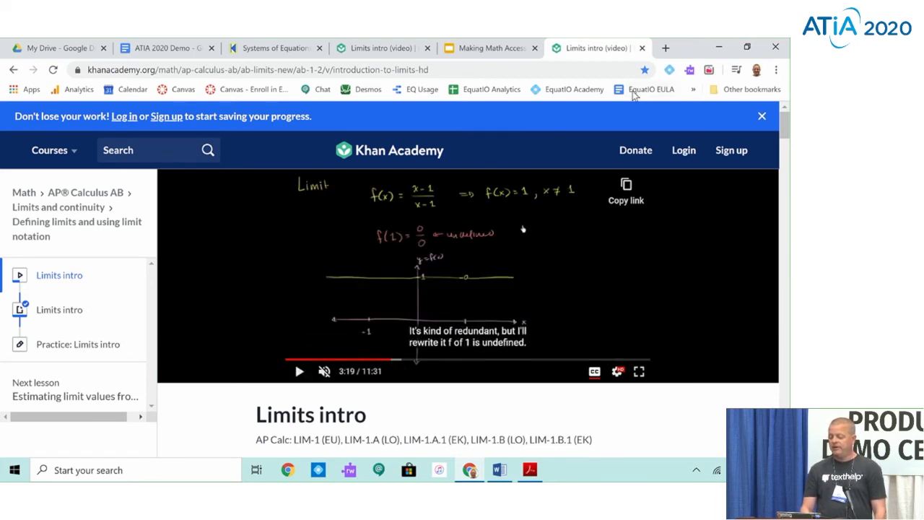
- Capture the handwritten f(x) equation line from the paused video with Screenshot Reader, stop the read-aloud, and copy it as LaTeX
click(669, 71)
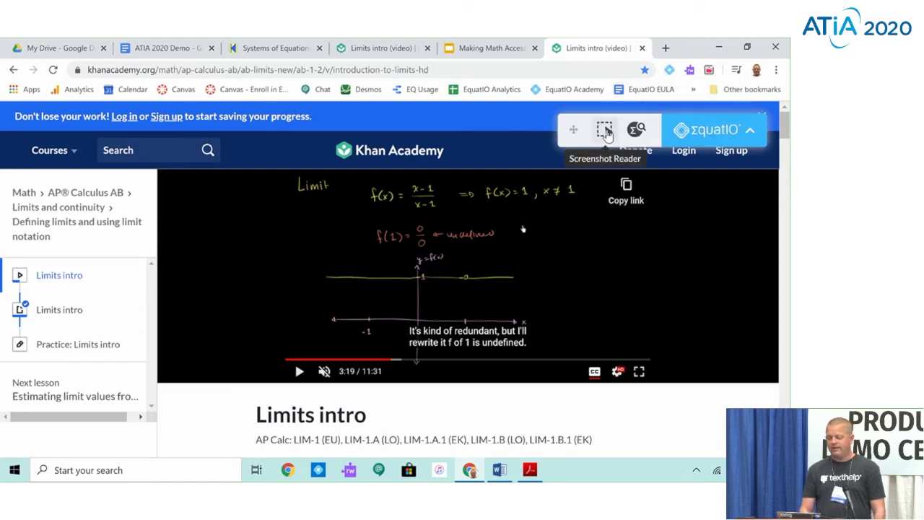
click(607, 135)
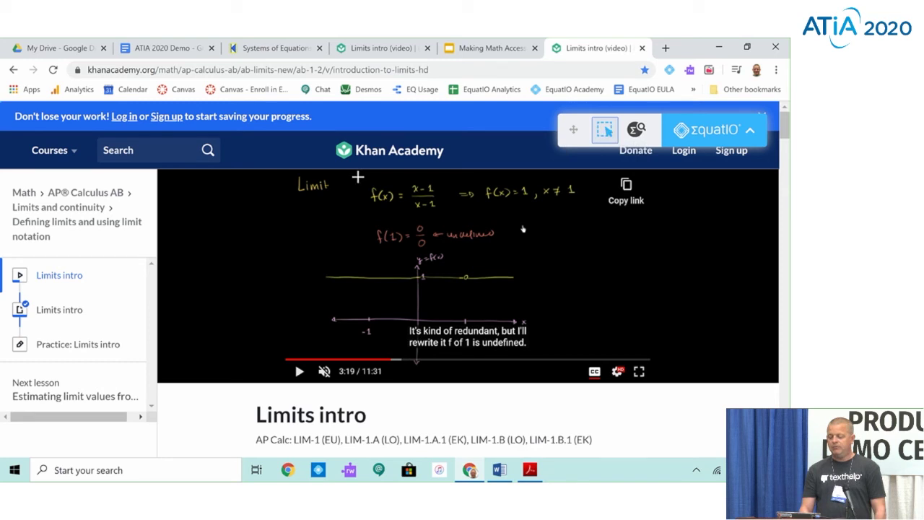
drag(357, 176, 582, 214)
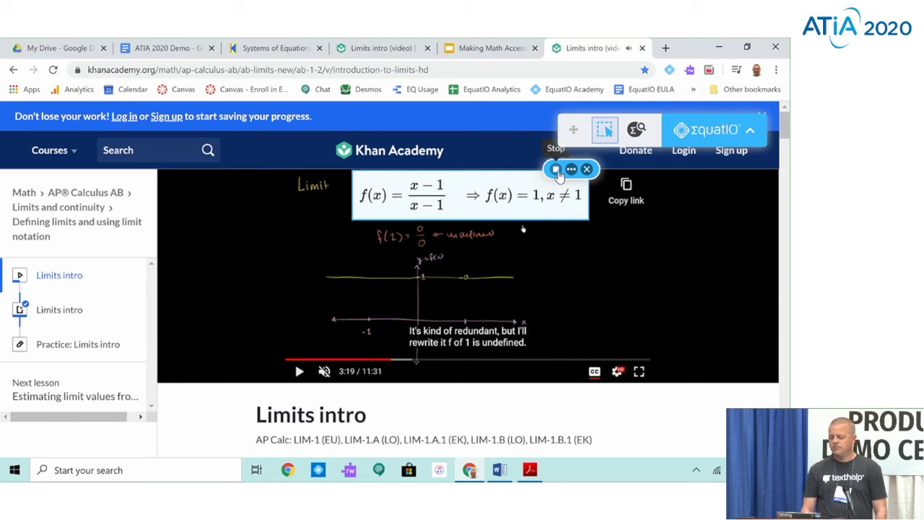
click(555, 170)
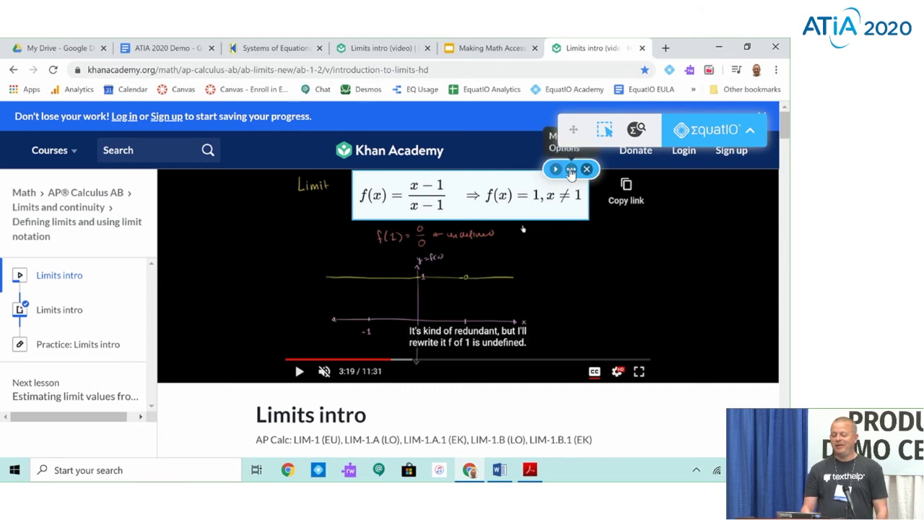
click(571, 170)
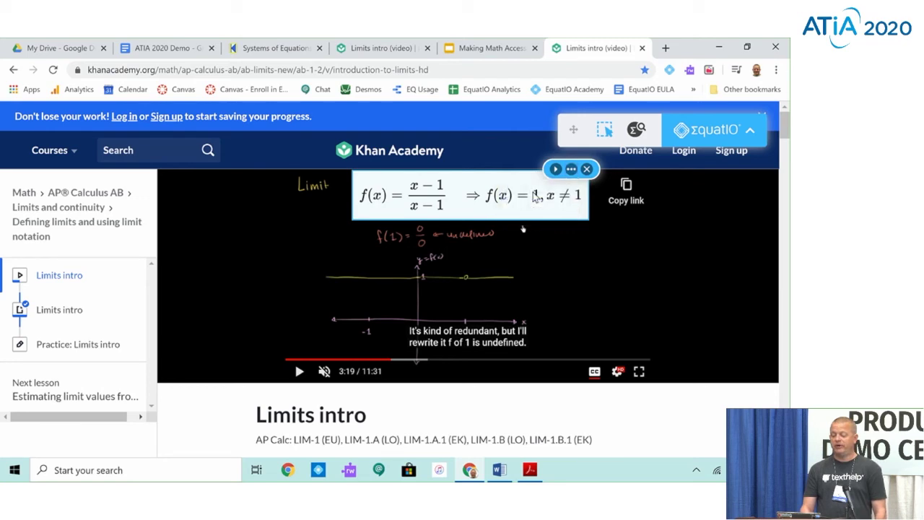
- Return to the ATIA 2020 Demo document, dismiss the alt text without changes, and add two line breaks after the equation system
click(176, 49)
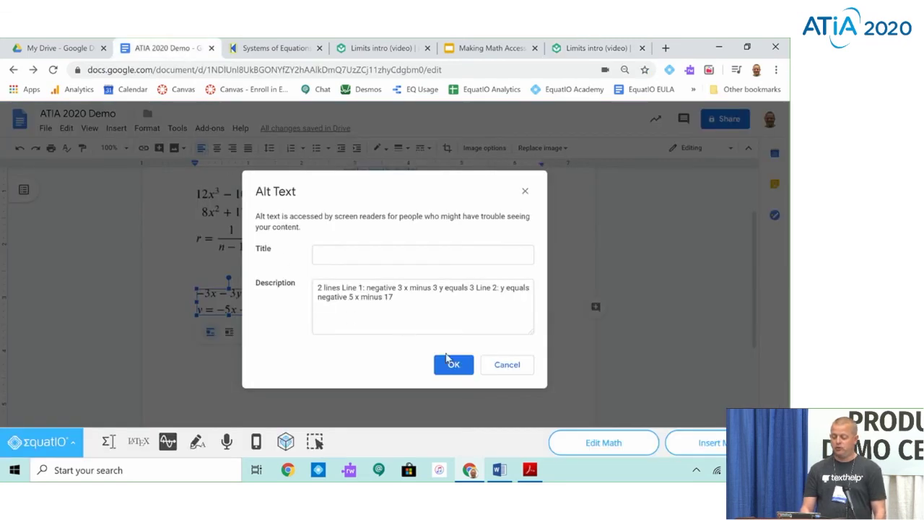
click(507, 365)
click(320, 317)
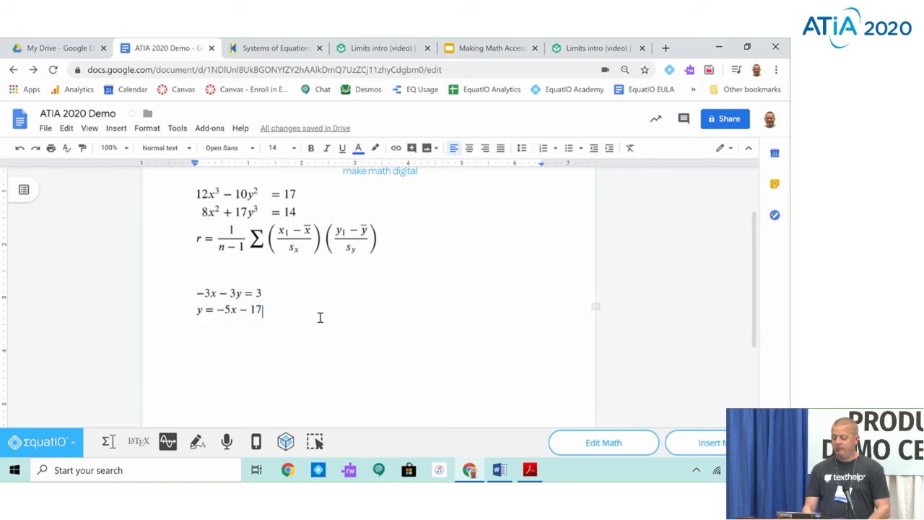
key(Return)
key(Return)
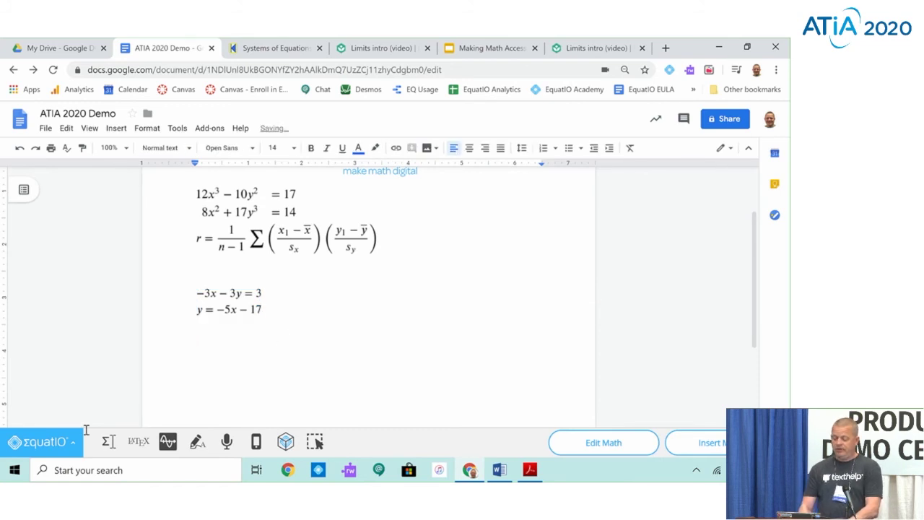
- Replace the existing LaTeX with the copied f(x) equation from the video and insert it into the document below the equation system
click(138, 441)
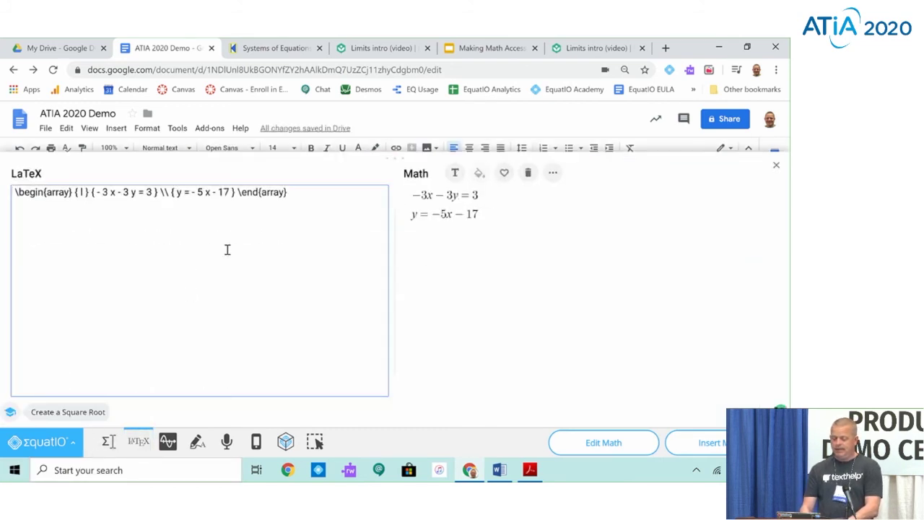
click(528, 173)
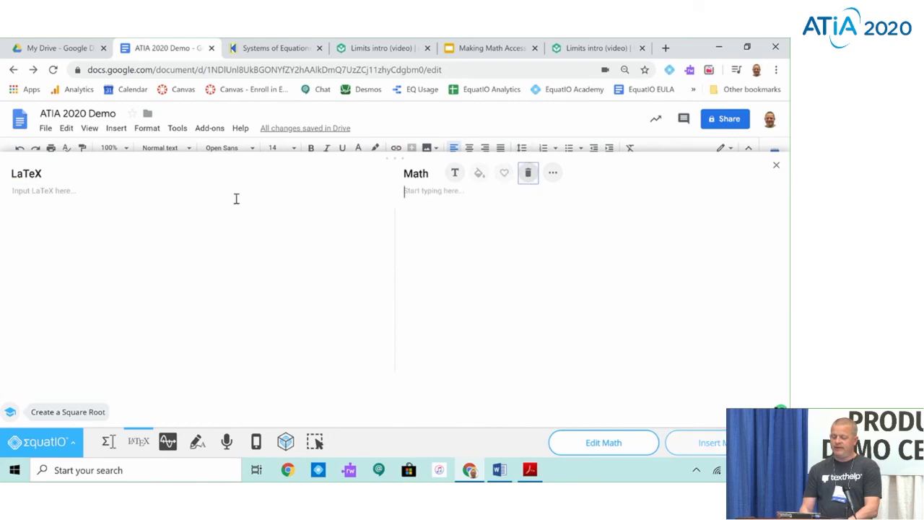
click(118, 204)
text(f ( x ) = \frac { x - 1 } { x - 1 } \quad \Rightarrow f ( x ) = 1 , x \neq 1)
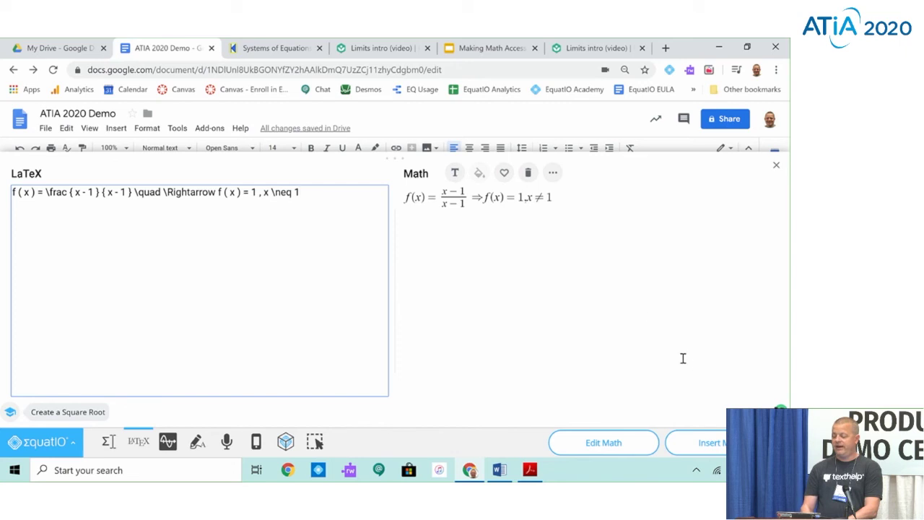
click(719, 442)
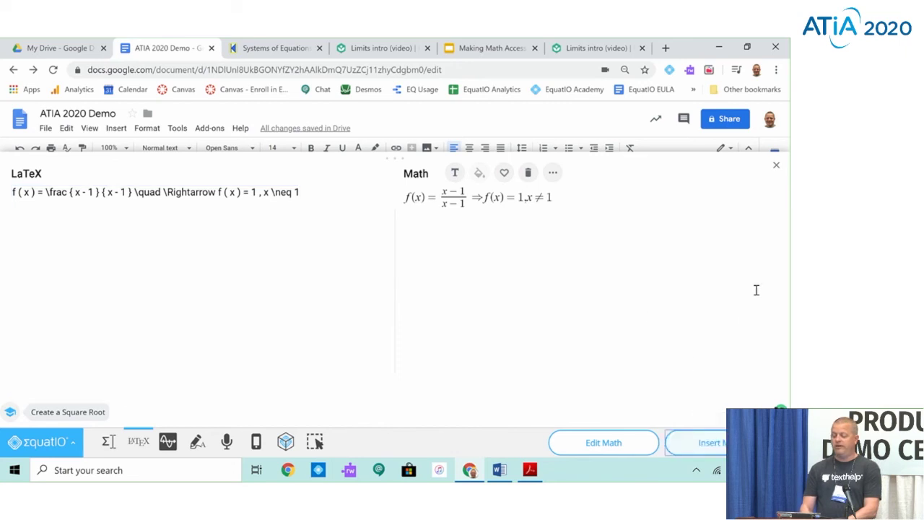
click(776, 166)
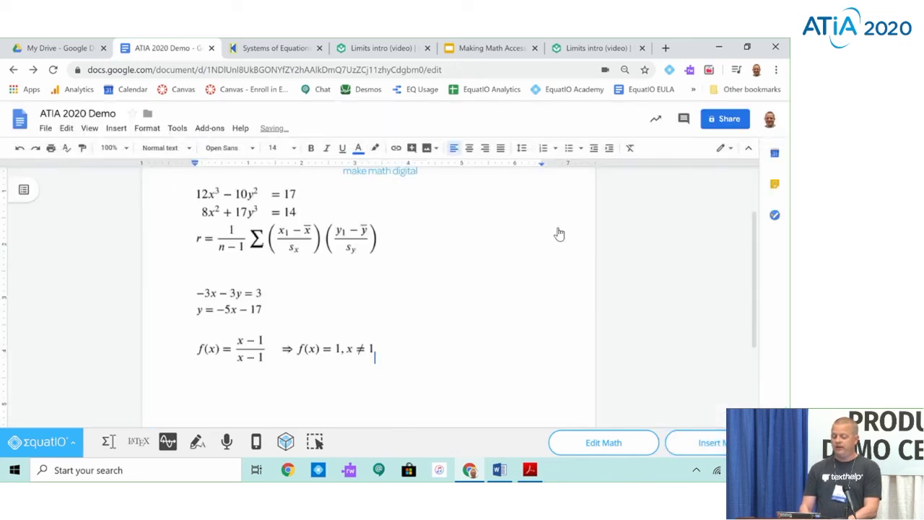
- Review the alt text description of the inserted f(x) equation, leaving it as it is
click(275, 349)
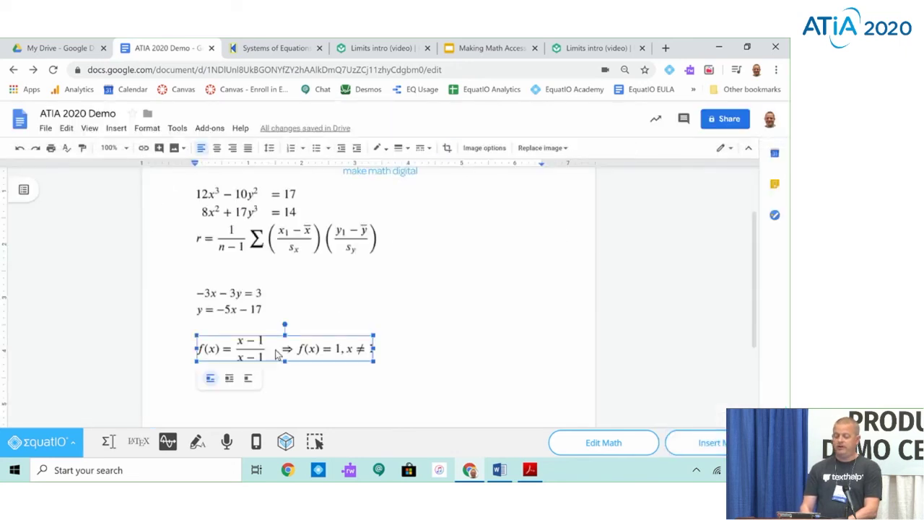
right_click(238, 357)
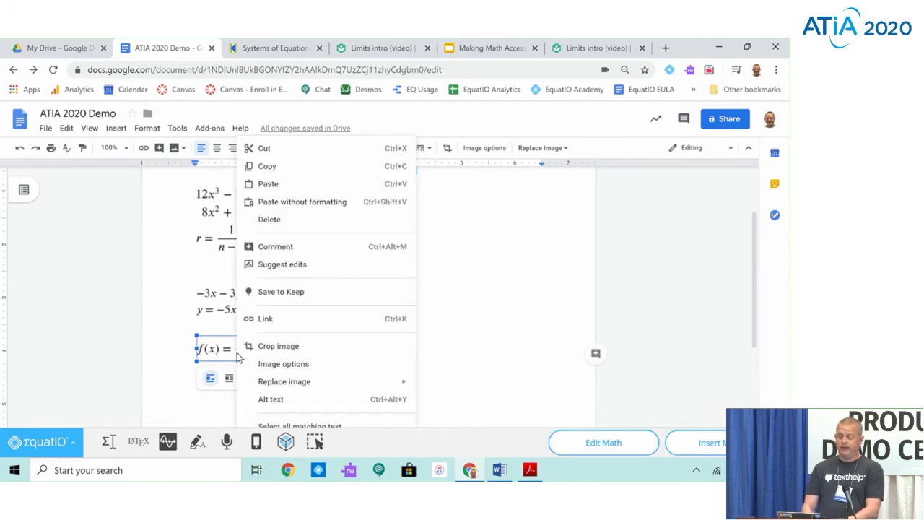
click(275, 398)
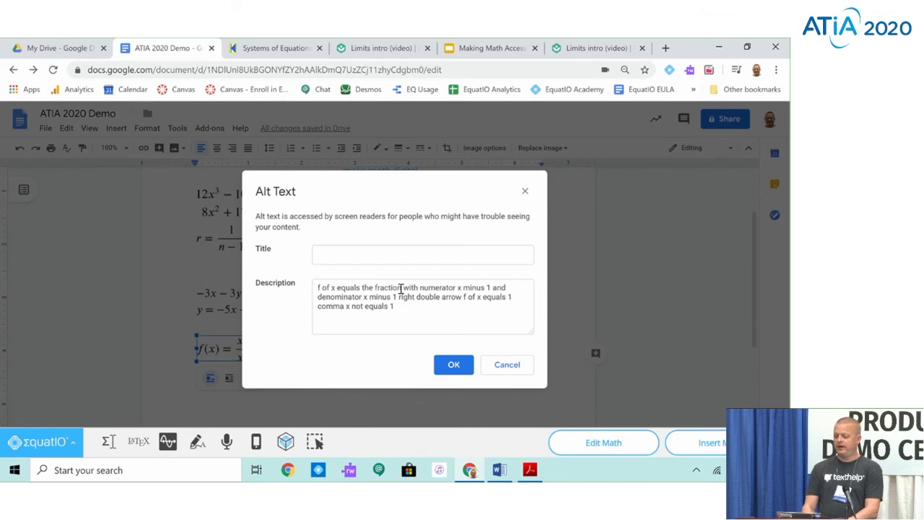
click(510, 367)
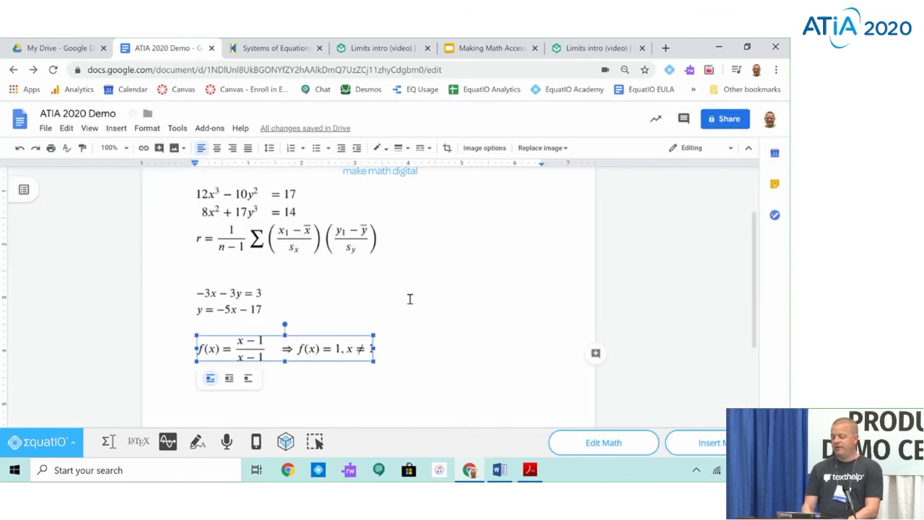
- Switch to the blank Word document and start the EquatIO desktop toolbar
click(499, 470)
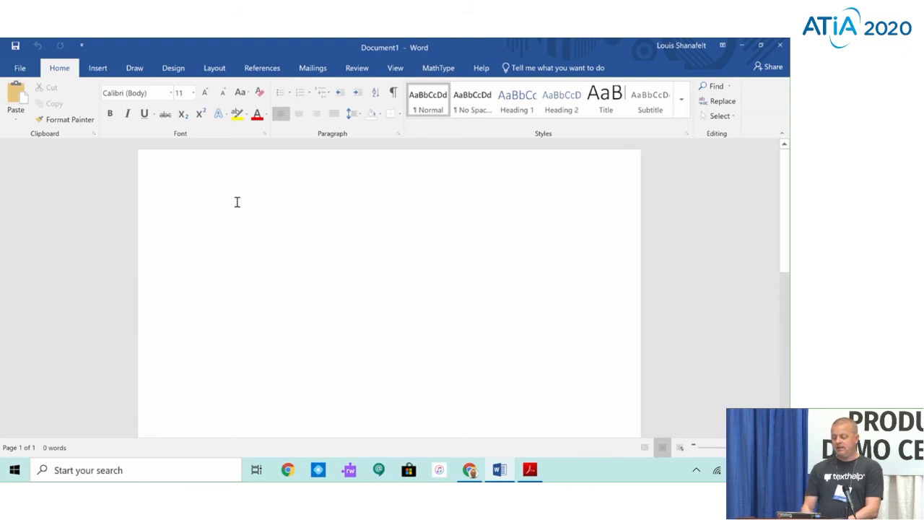
click(318, 470)
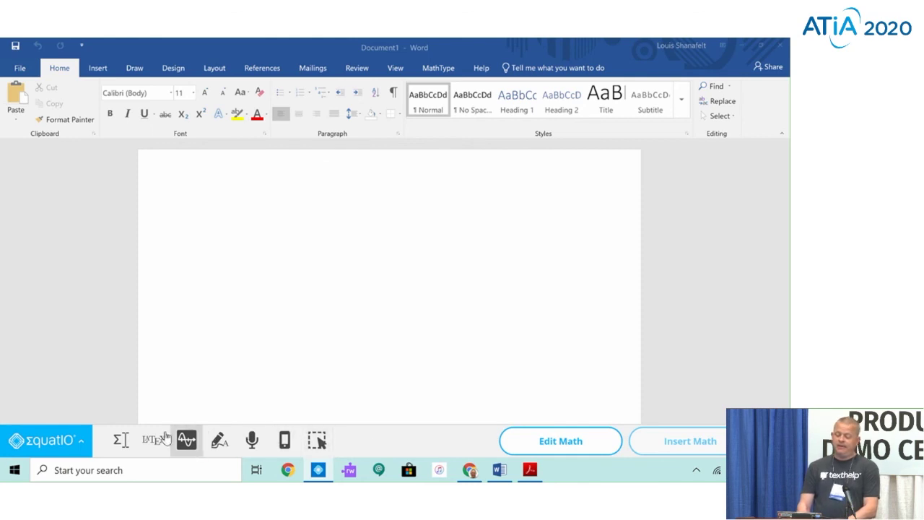
- Switch to the Calculus-Limits PDF in Adobe Acrobat Reader and capture the first limit expression of Example 1 with Screenshot Reader
click(528, 470)
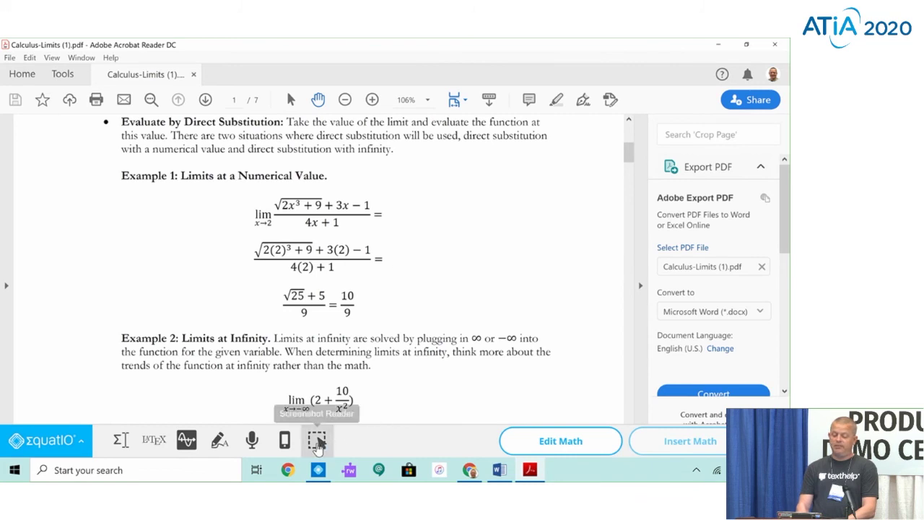
click(318, 442)
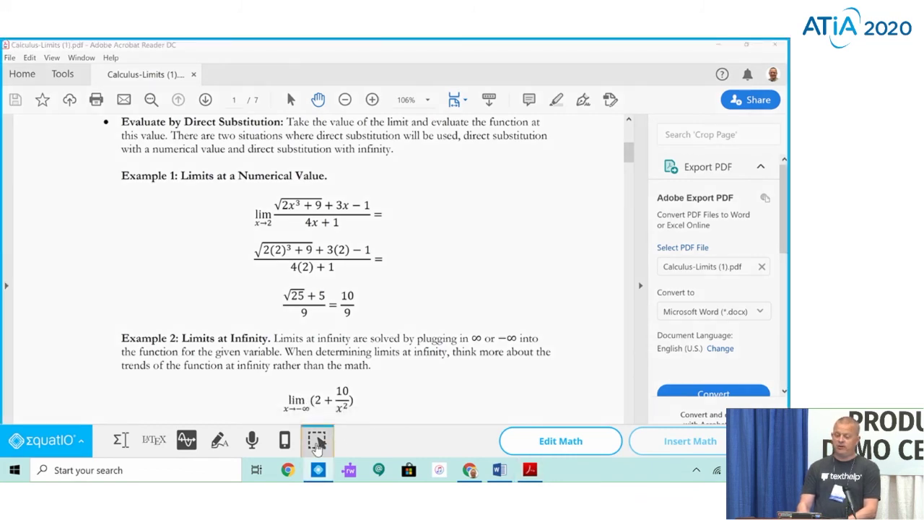
drag(248, 190, 384, 233)
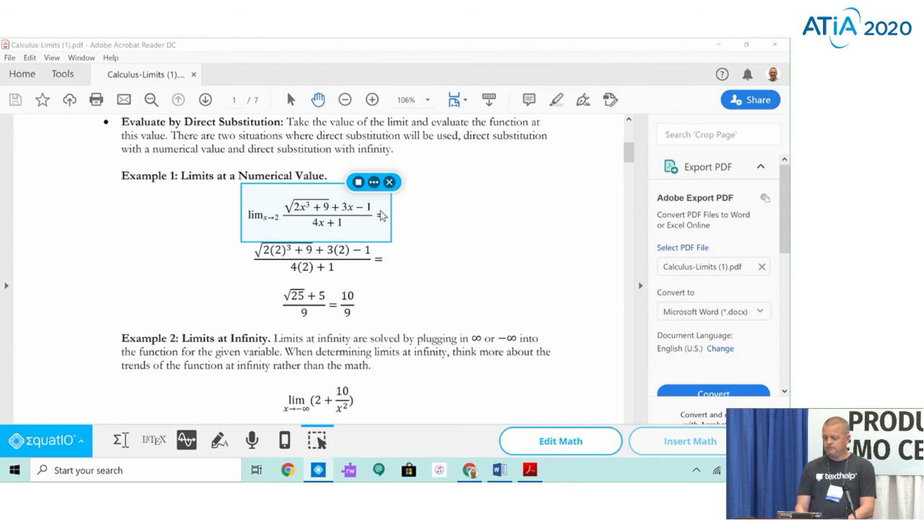
- Copy the captured limit expression as MathML and paste it into the blank Word document
click(373, 182)
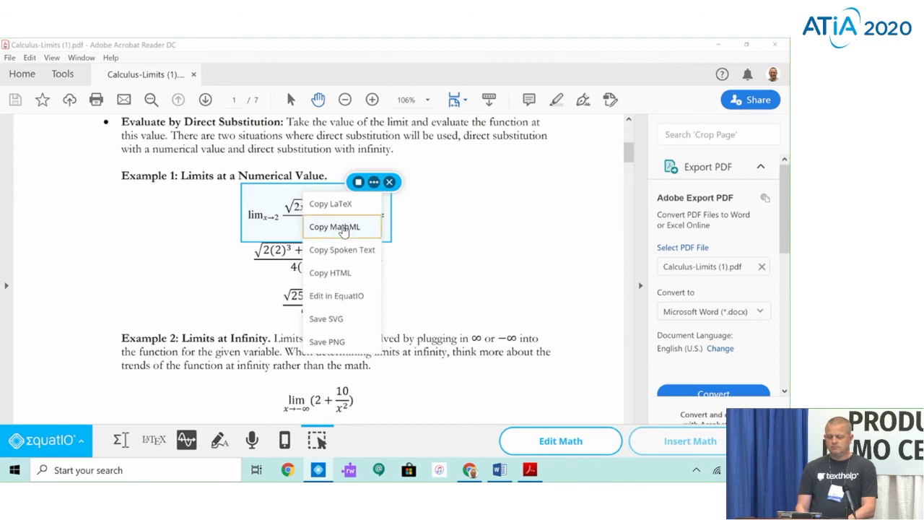
click(342, 228)
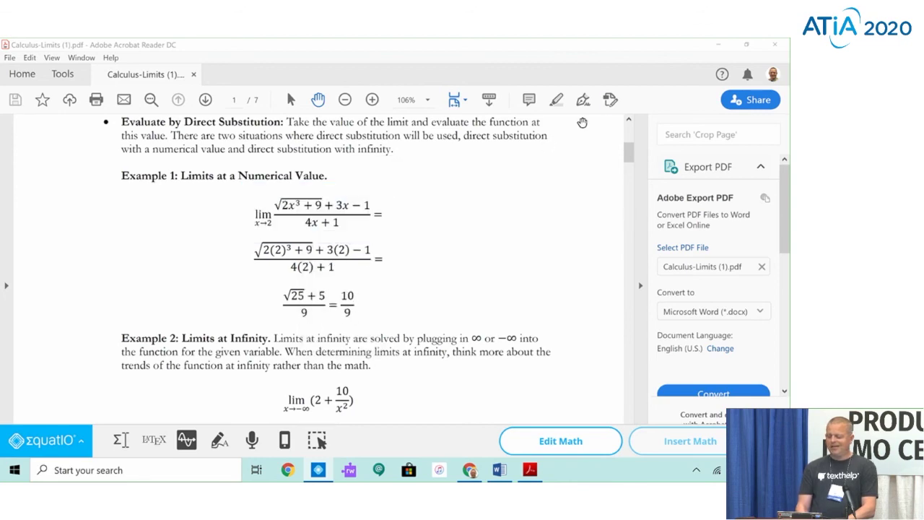
click(719, 46)
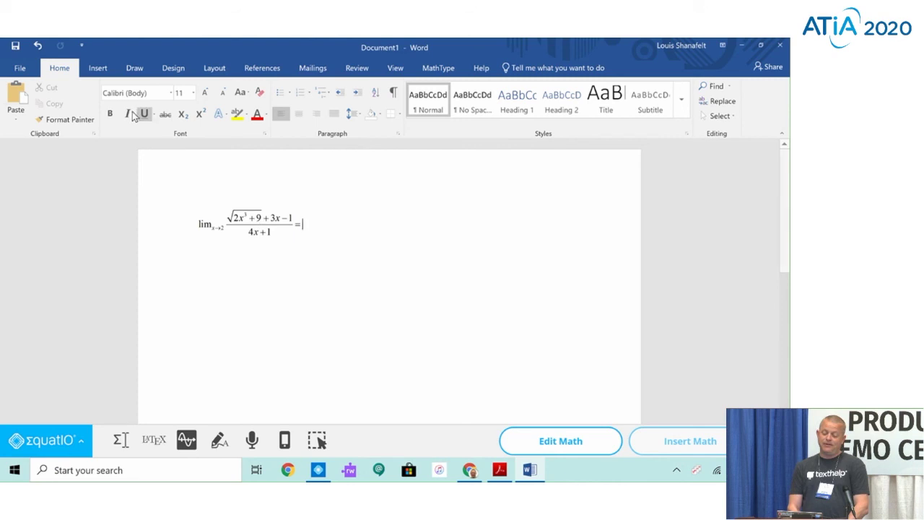
- Insert an empty built-in Word equation directly after the pasted limit expression
click(98, 70)
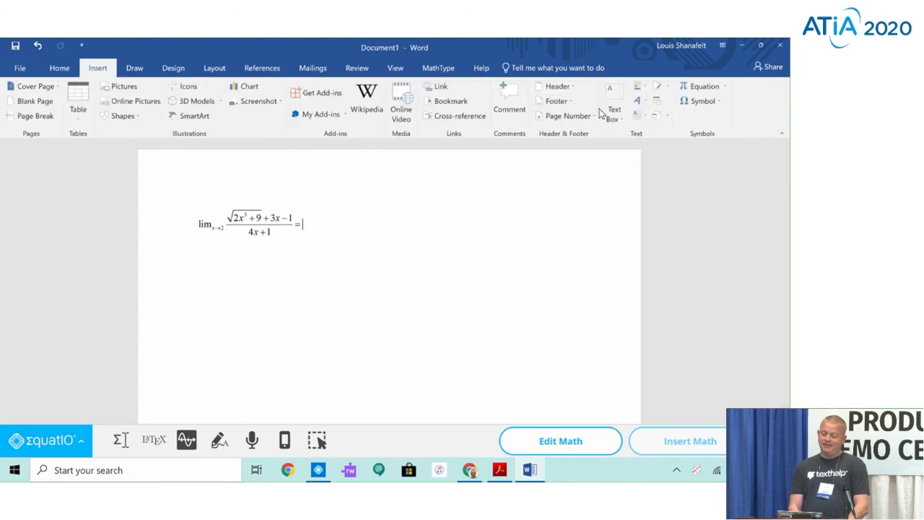
click(695, 88)
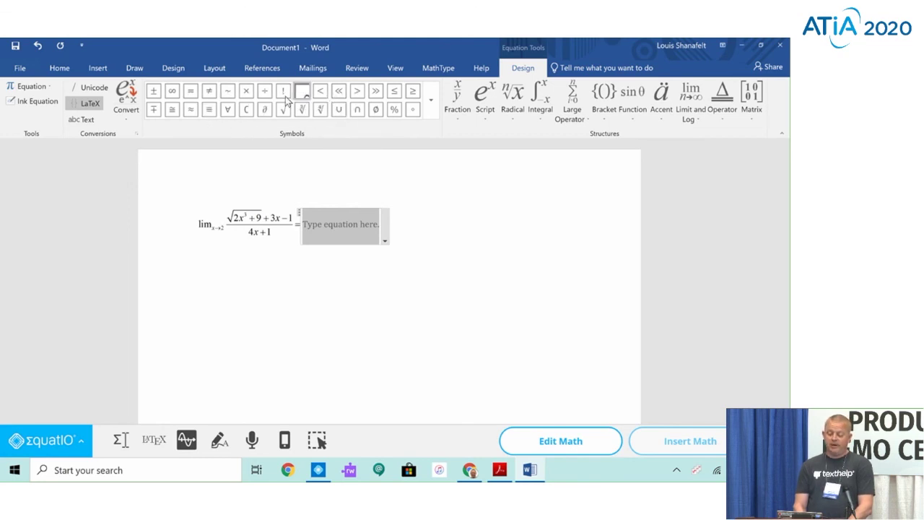
- Switch to the ATIA 2020 Demo document in Chrome and replace the selected f(x) equation with an empty built-in Google Docs equation
click(289, 470)
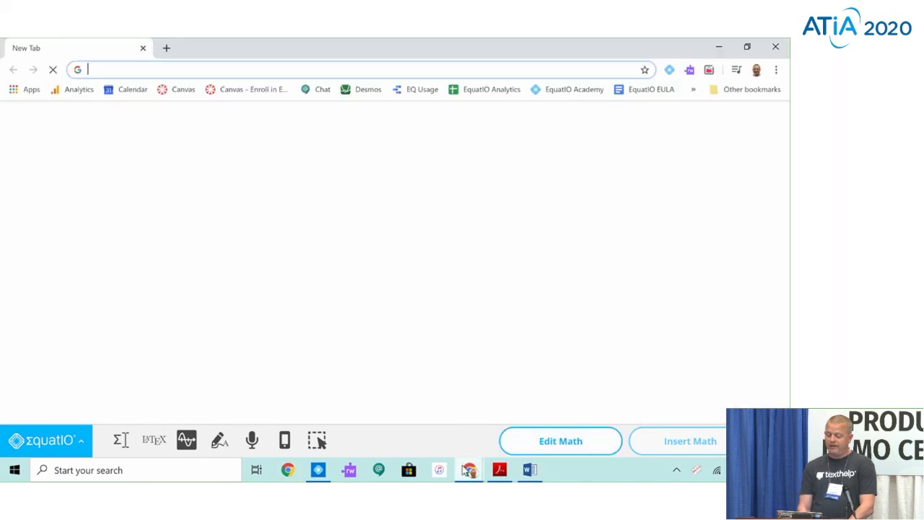
mouse_move(469, 470)
click(403, 450)
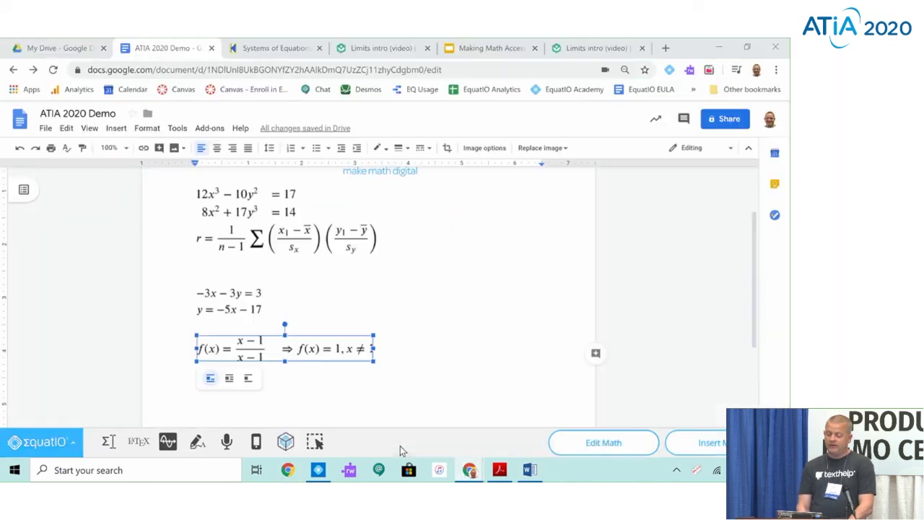
click(116, 127)
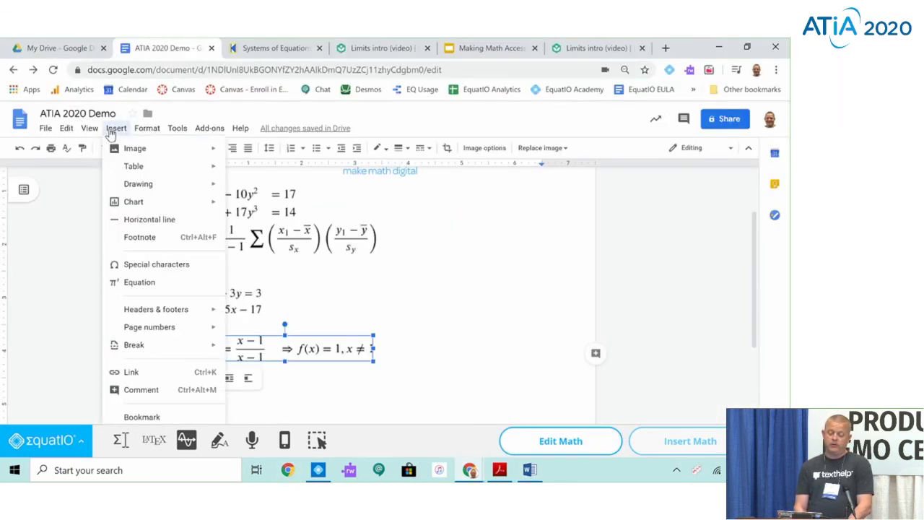
click(135, 288)
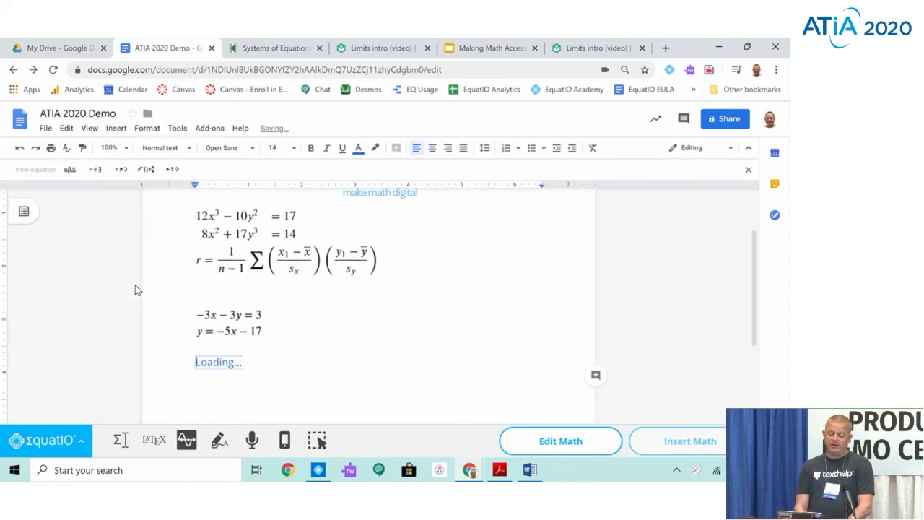
- Examine the symbol palettes of the built-in Google Docs equation editor, including Greek letters, operators, relations, math structures and arrows
click(84, 173)
click(98, 172)
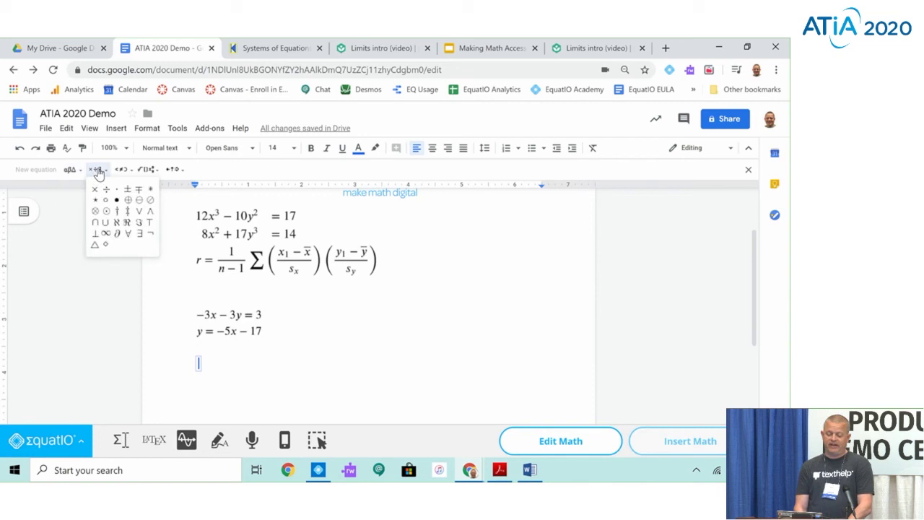
click(121, 171)
click(146, 171)
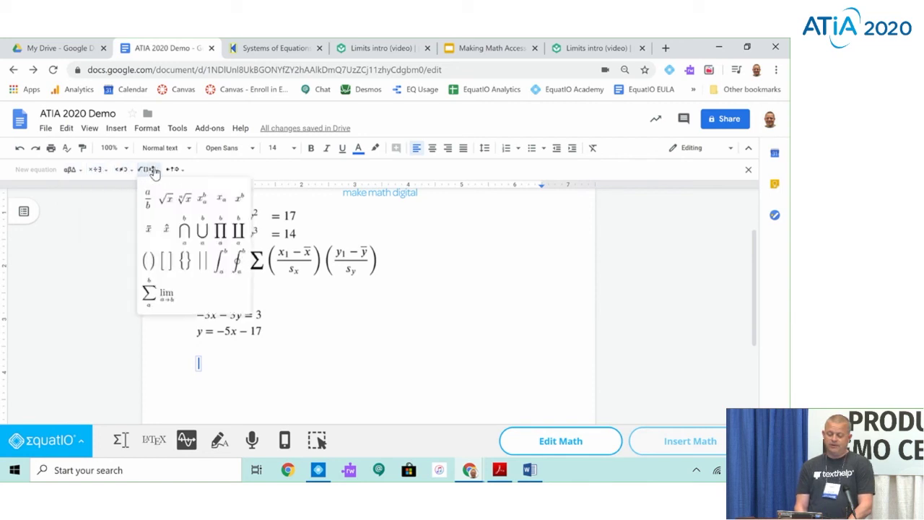
click(182, 173)
click(90, 173)
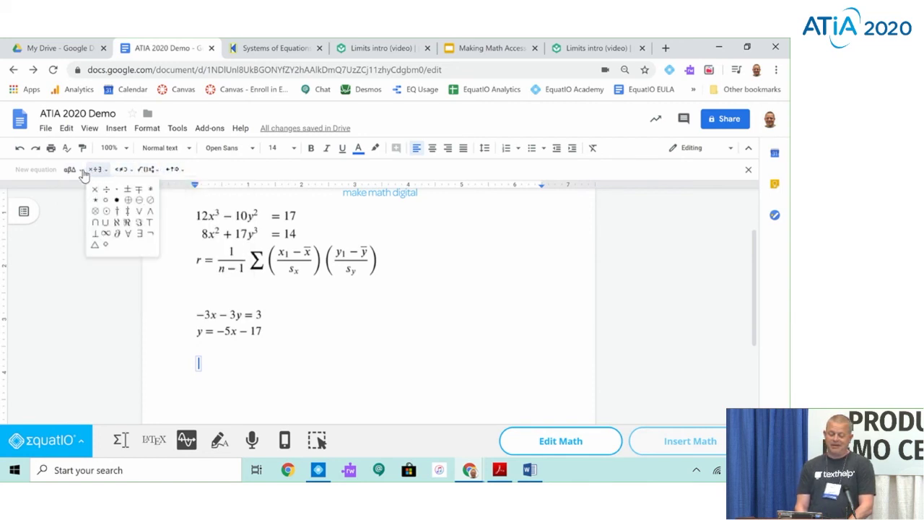
click(69, 171)
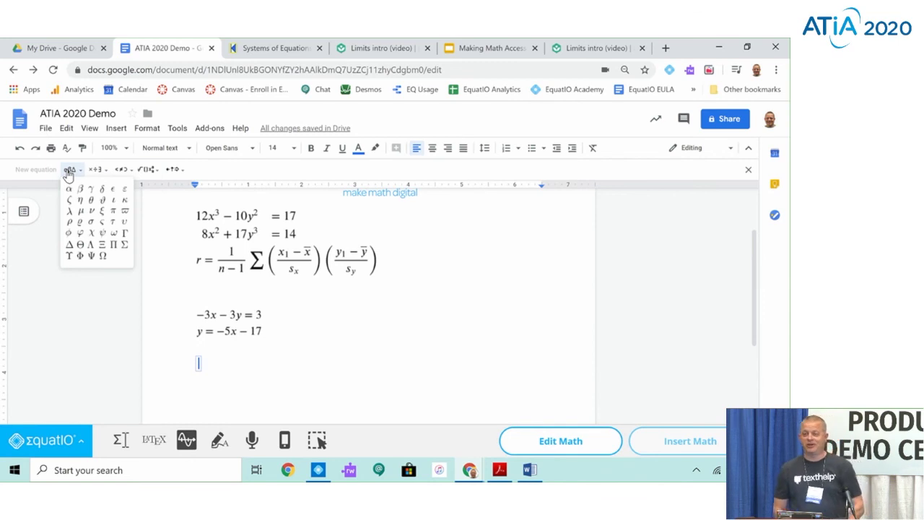